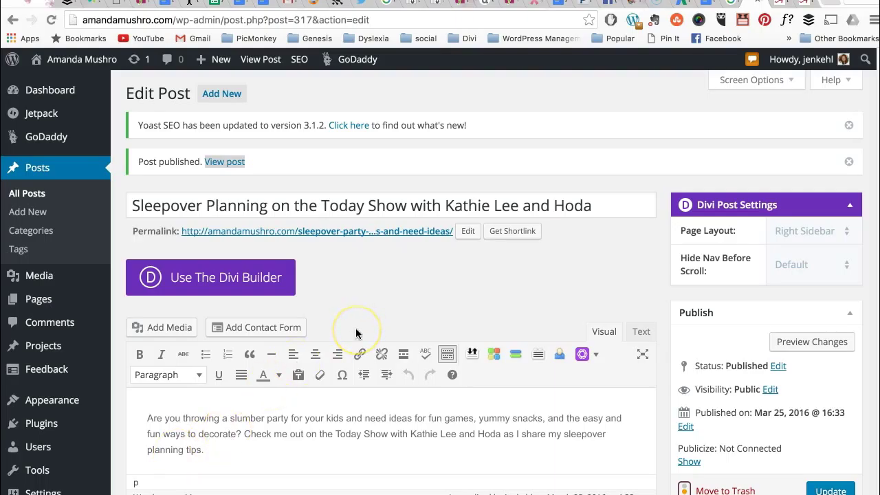
Step: Start a blank new post from Posts > Add New and use the Visual editor view
{"action": "scroll", "coordinate": [355, 334], "scroll_direction": "down", "scroll_amount": 1}
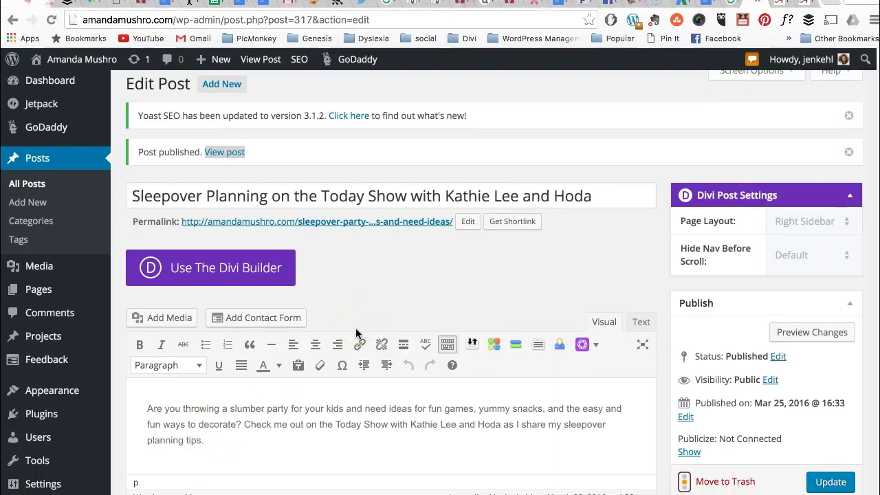
{"action": "left_click", "coordinate": [38, 205]}
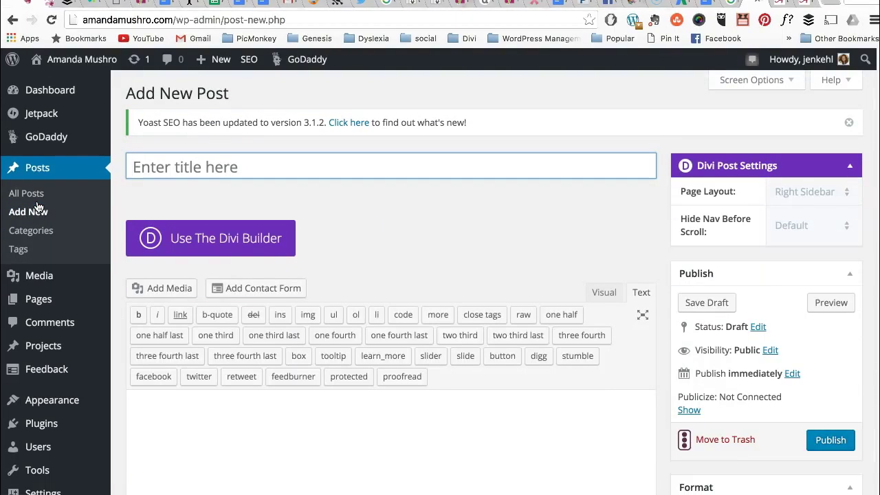
{"action": "left_click", "coordinate": [312, 142]}
{"action": "left_click", "coordinate": [604, 293]}
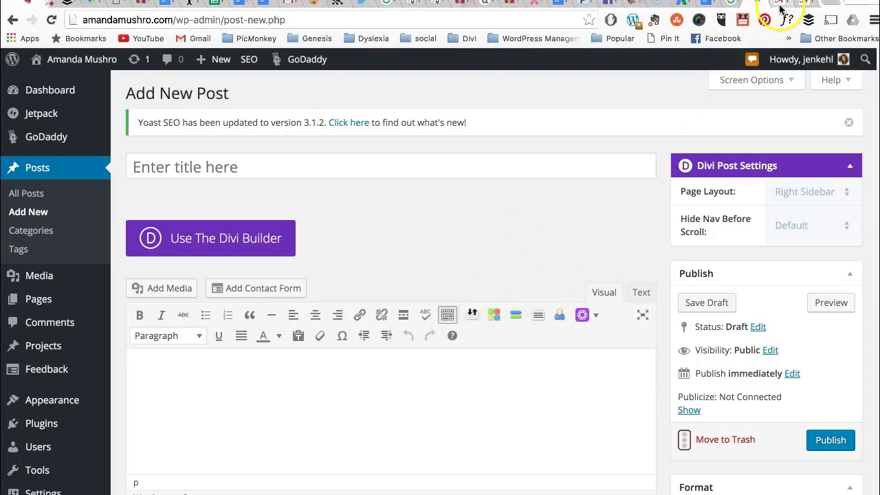
Step: Copy the beach-and-pool paragraph from the Recent TV Apperances page in its Visual view
{"action": "left_click", "coordinate": [781, 8]}
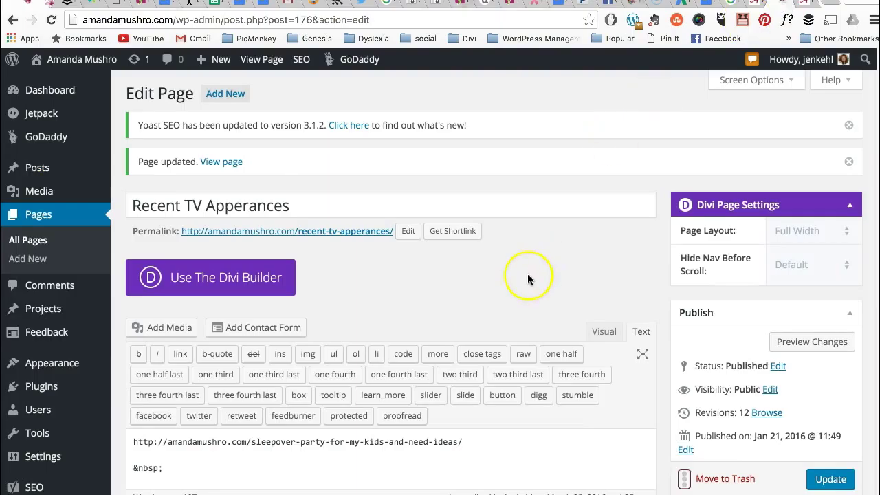
{"action": "scroll", "coordinate": [527, 275], "scroll_direction": "down", "scroll_amount": 3}
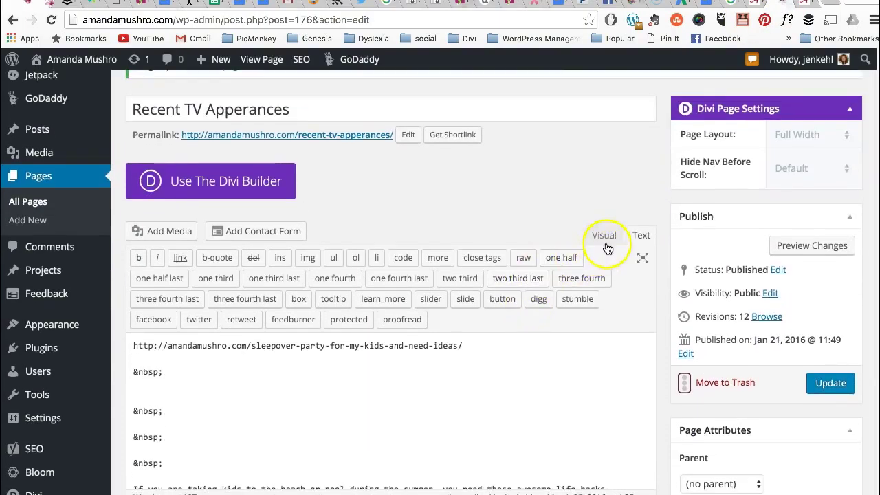
{"action": "left_click", "coordinate": [603, 239]}
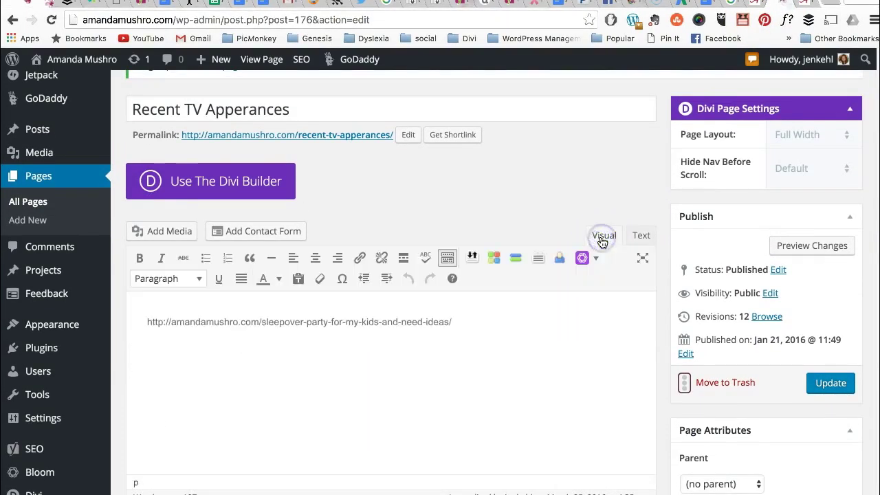
{"action": "scroll", "coordinate": [541, 387], "scroll_direction": "down", "scroll_amount": 3}
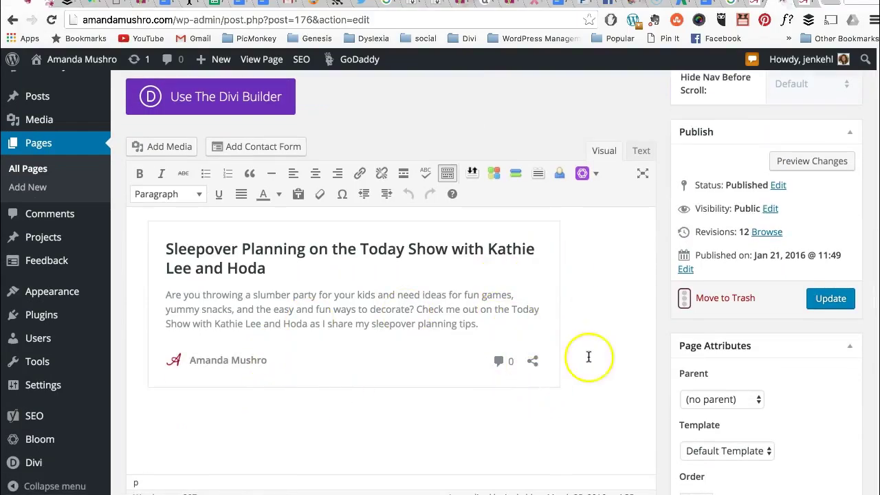
{"action": "scroll", "coordinate": [598, 361], "scroll_direction": "down", "scroll_amount": 9}
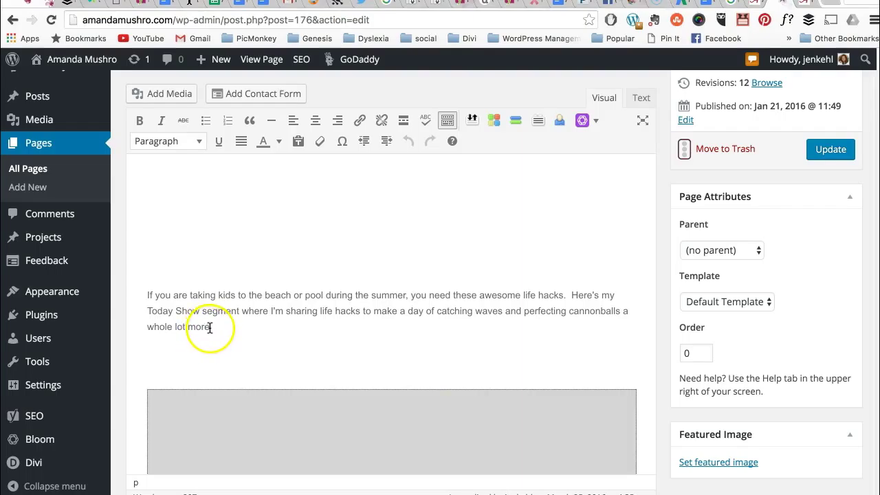
{"action": "left_click_drag", "start_coordinate": [209, 328], "coordinate": [147, 292]}
{"action": "key", "text": "super+c"}
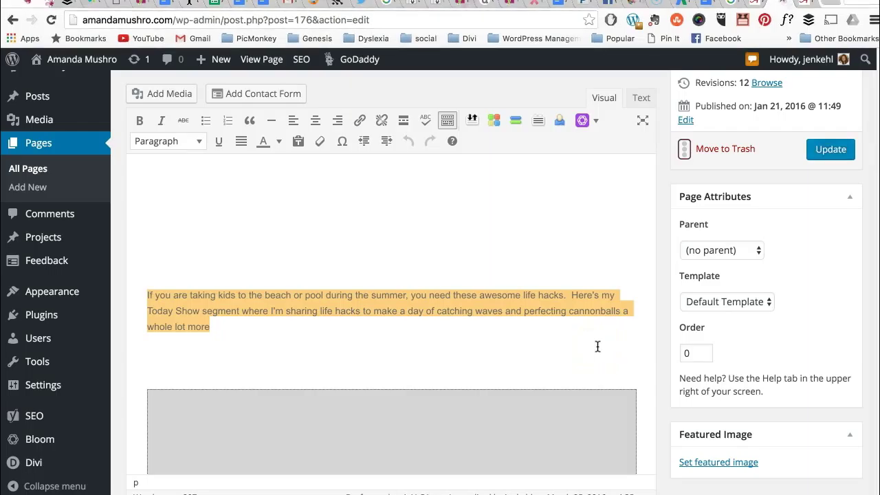
{"action": "scroll", "coordinate": [597, 346], "scroll_direction": "down", "scroll_amount": 5}
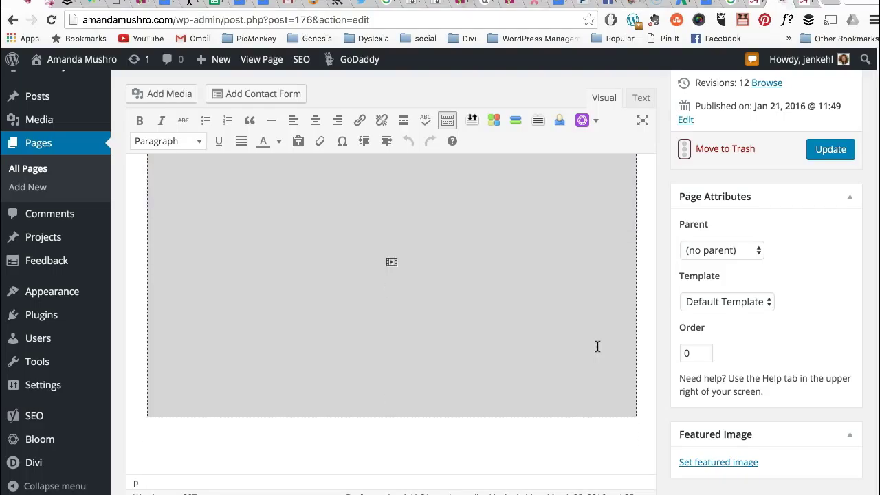
{"action": "scroll", "coordinate": [598, 347], "scroll_direction": "up", "scroll_amount": 8}
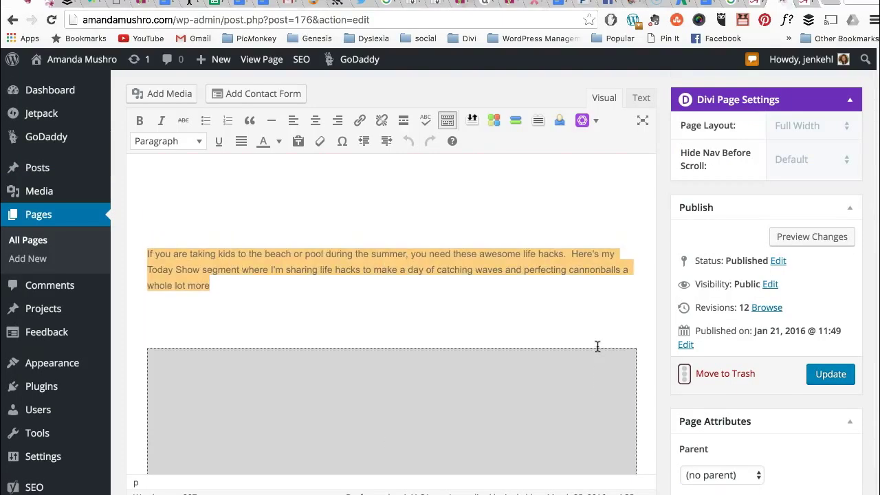
Step: Paste the copied beach paragraph into the new post's body
{"action": "left_click", "coordinate": [757, 5]}
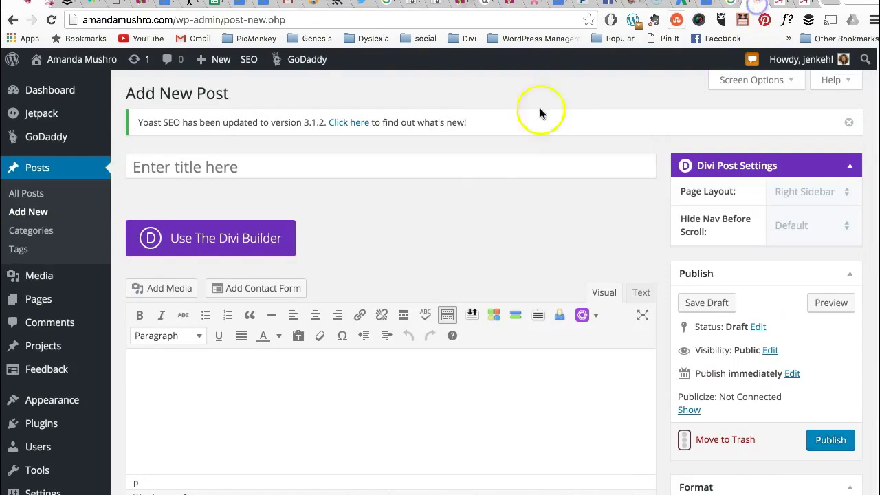
{"action": "left_click", "coordinate": [161, 362]}
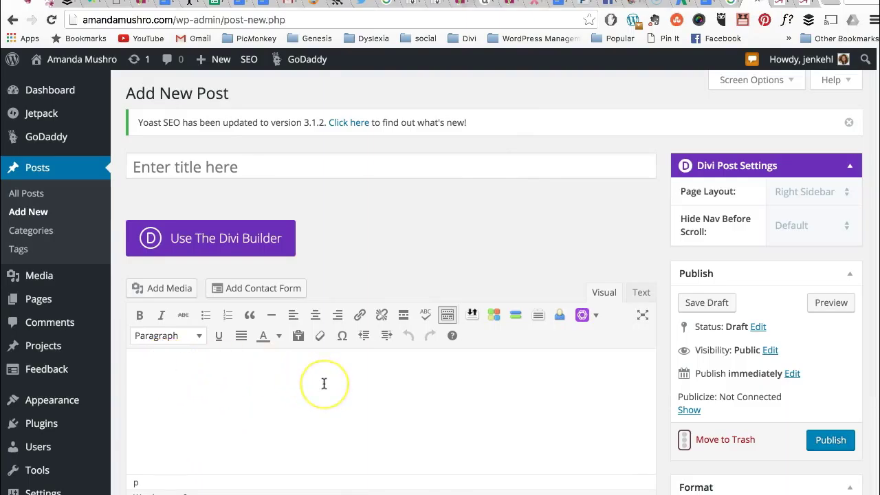
{"action": "key", "text": "super+v"}
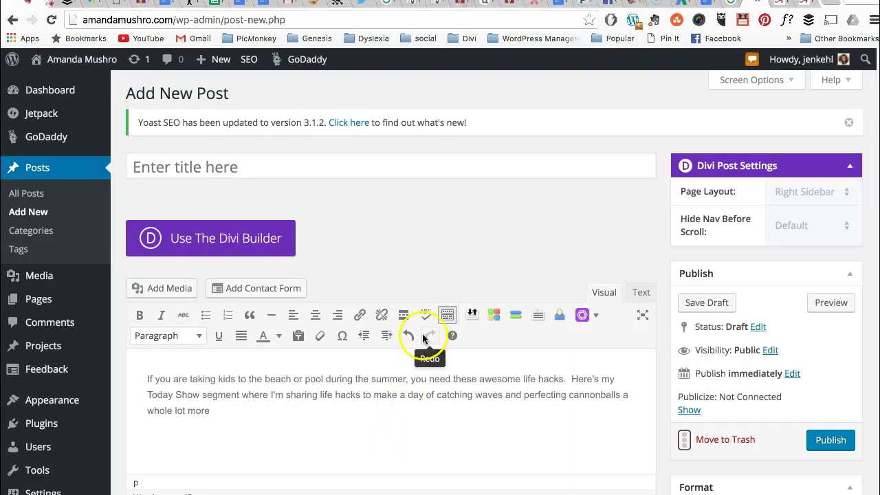
Step: Title the post 'Tips for Taking the Kids to the Beach or Pool on The Today Show'
{"action": "left_click", "coordinate": [175, 169]}
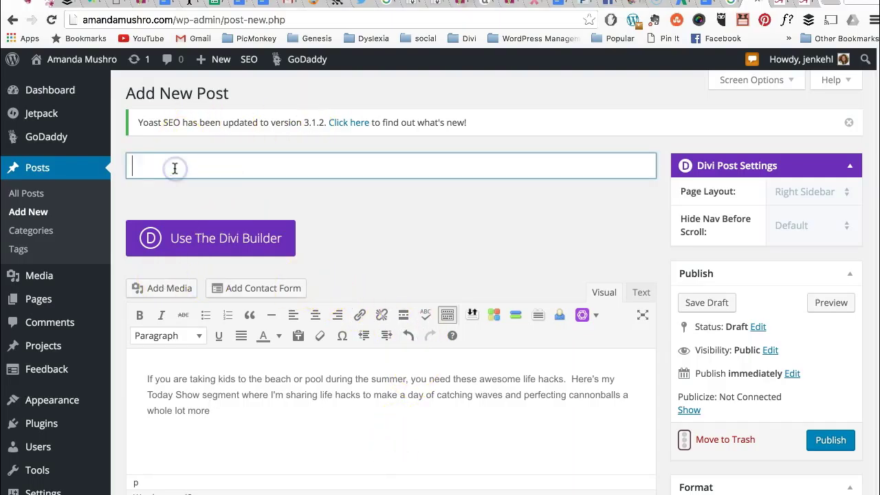
{"action": "type", "text": "Tips for tak"}
{"action": "key", "text": "BackSpace"}
{"action": "key", "text": "BackSpace"}
{"action": "key", "text": "BackSpace"}
{"action": "type", "text": "Taking "}
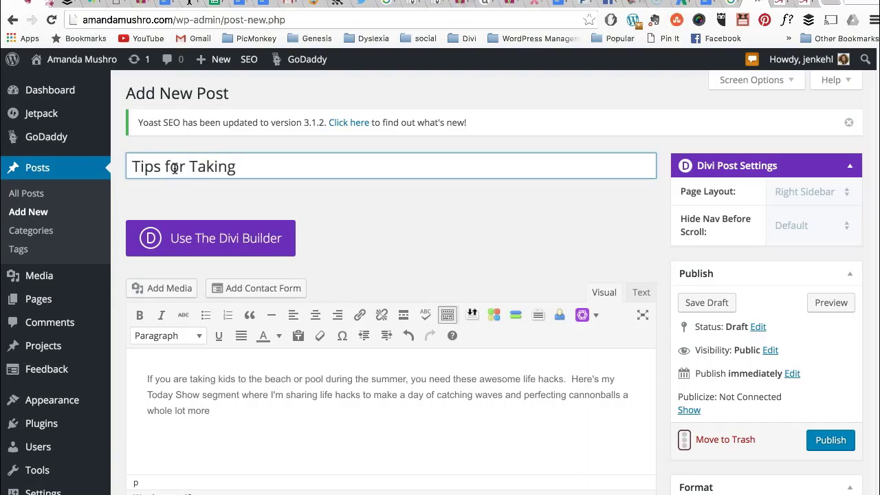
{"action": "type", "text": "the Kids to The"}
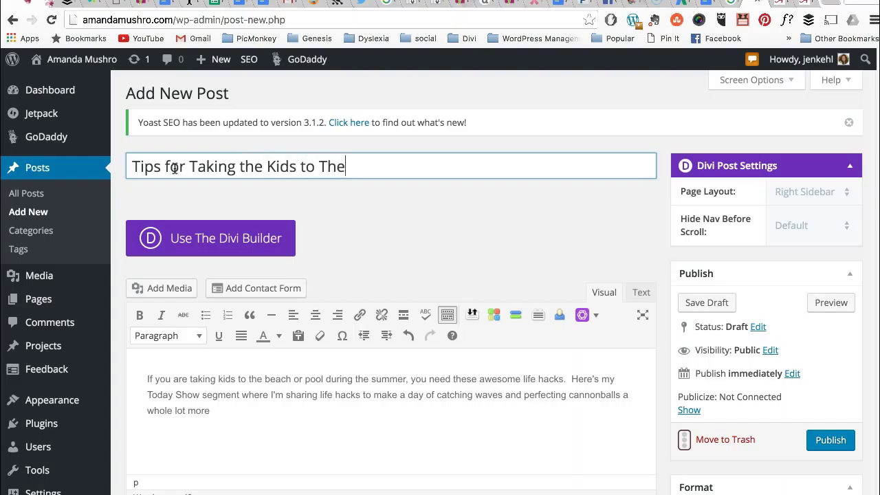
{"action": "key", "text": "BackSpace"}
{"action": "key", "text": "BackSpace"}
{"action": "key", "text": "BackSpace"}
{"action": "type", "text": "the Beack or"}
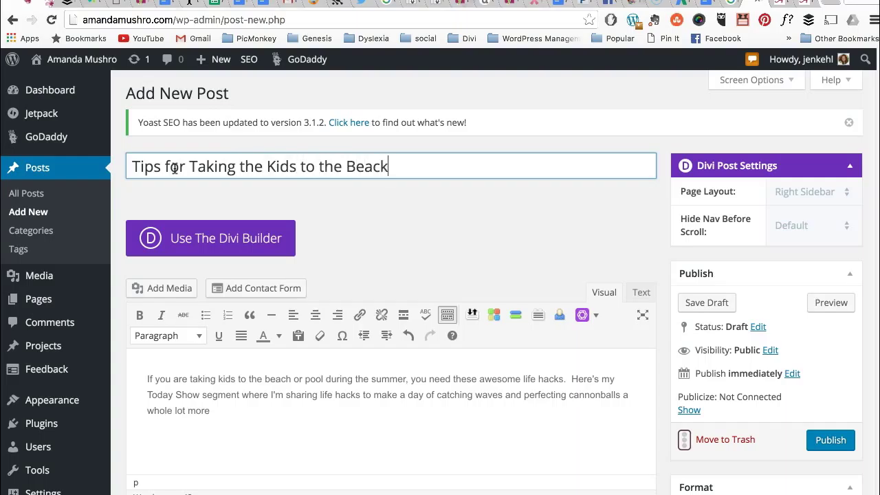
{"action": "key", "text": "BackSpace"}
{"action": "key", "text": "BackSpace"}
{"action": "key", "text": "BackSpace"}
{"action": "key", "text": "BackSpace"}
{"action": "key", "text": "BackSpace"}
{"action": "type", "text": "h or Pool on T"}
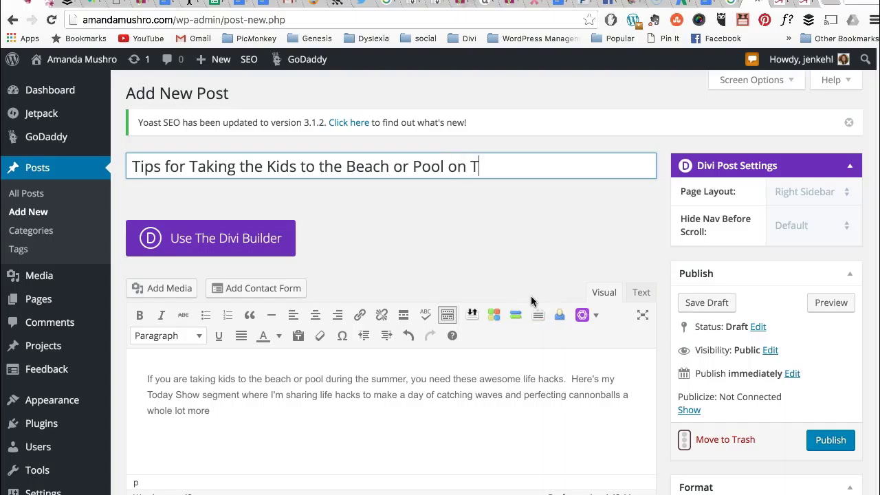
{"action": "type", "text": "he Today Show"}
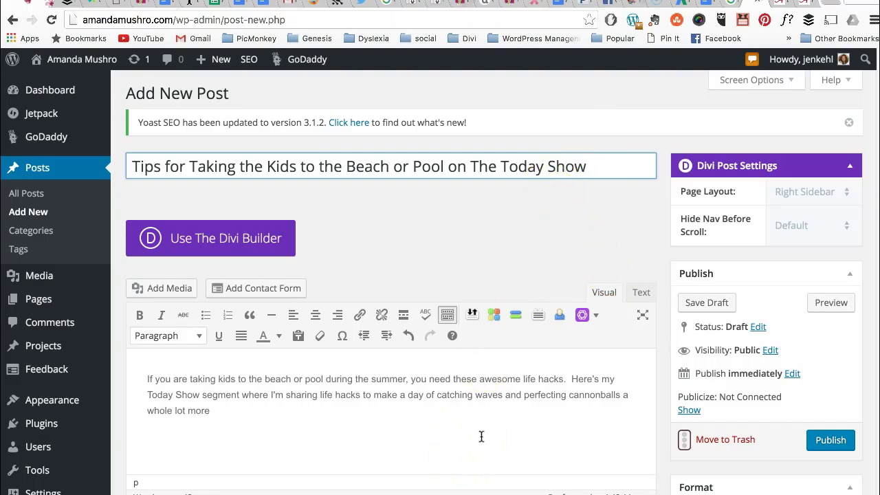
{"action": "scroll", "coordinate": [481, 437], "scroll_direction": "down", "scroll_amount": 2}
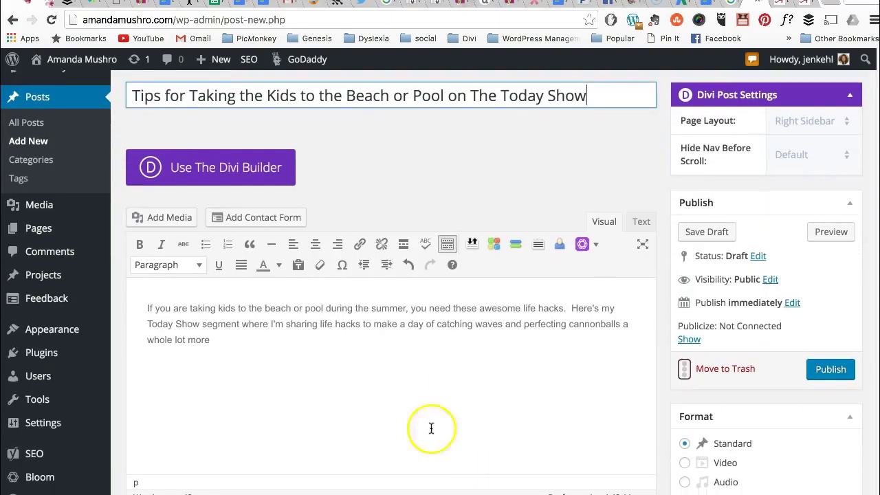
{"action": "left_click", "coordinate": [431, 428]}
{"action": "type", "text": "."}
Step: Copy the Today Show video's iframe embed code from the page's Text view, then return to the post
{"action": "left_click", "coordinate": [781, 6]}
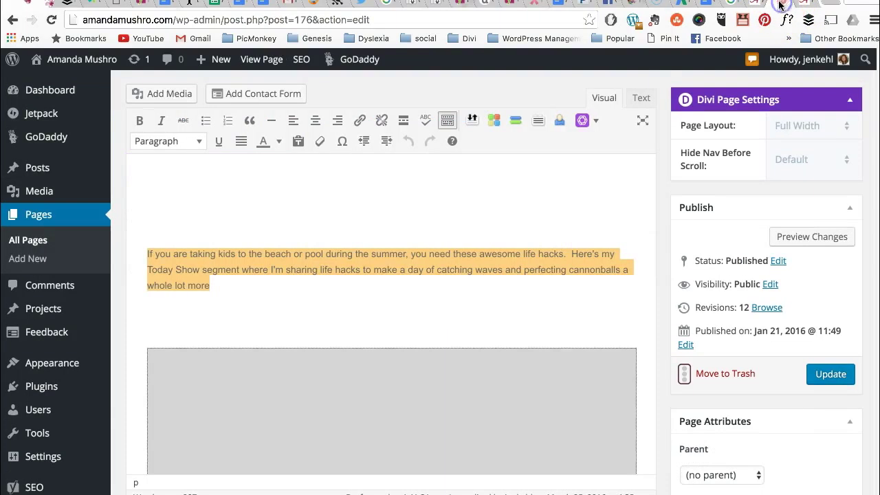
{"action": "left_click", "coordinate": [645, 98]}
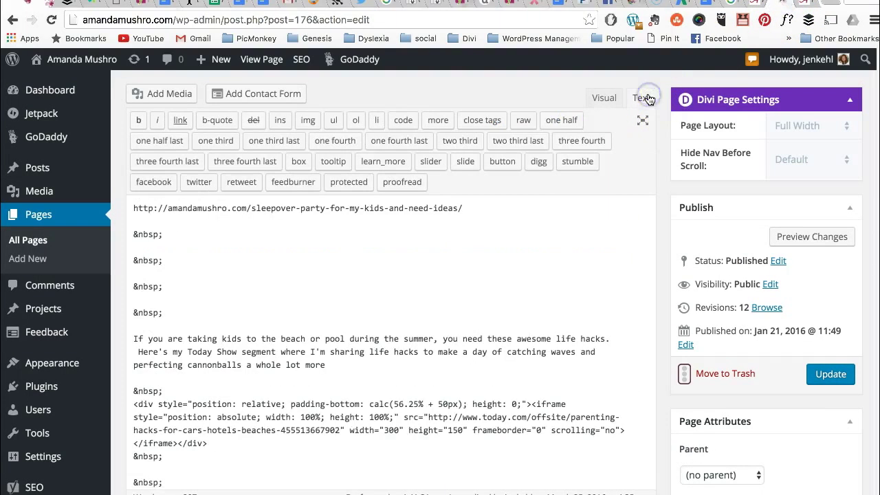
{"action": "scroll", "coordinate": [320, 408], "scroll_direction": "down", "scroll_amount": 2}
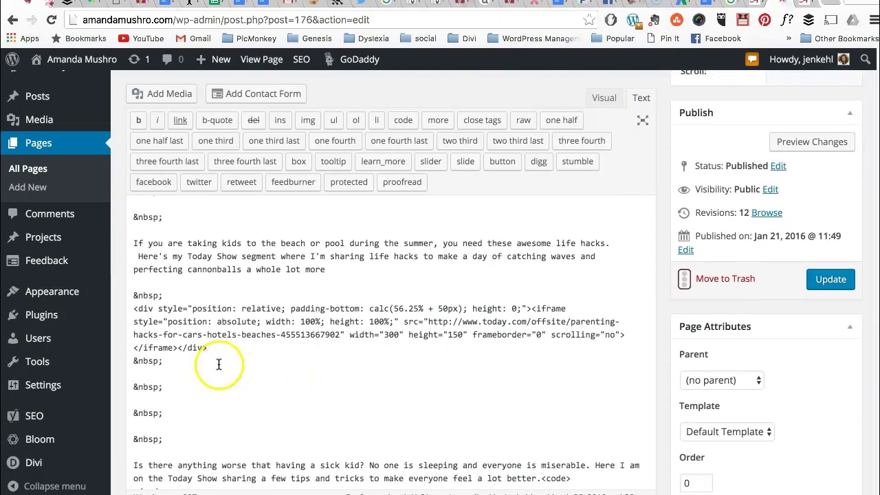
{"action": "left_click_drag", "start_coordinate": [208, 348], "coordinate": [133, 309]}
{"action": "key", "text": "super+c"}
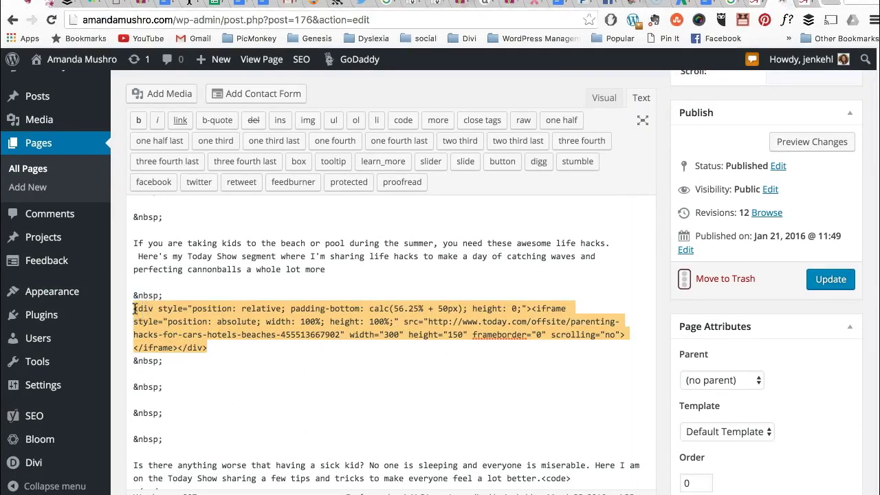
{"action": "key", "text": "ctrl+Tab"}
{"action": "left_click", "coordinate": [222, 367]}
Step: Paste the iframe embed code below the beach paragraph, then return to Visual view before 'Here's'
{"action": "left_click", "coordinate": [640, 223]}
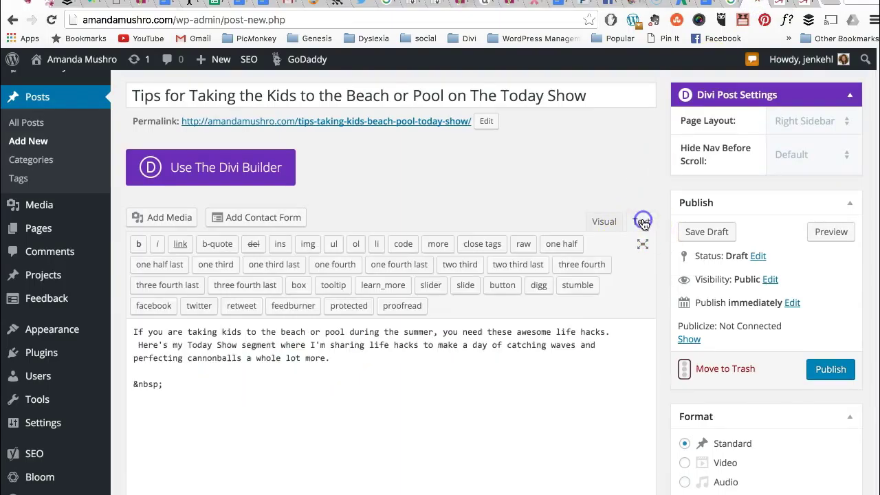
{"action": "left_click", "coordinate": [157, 403]}
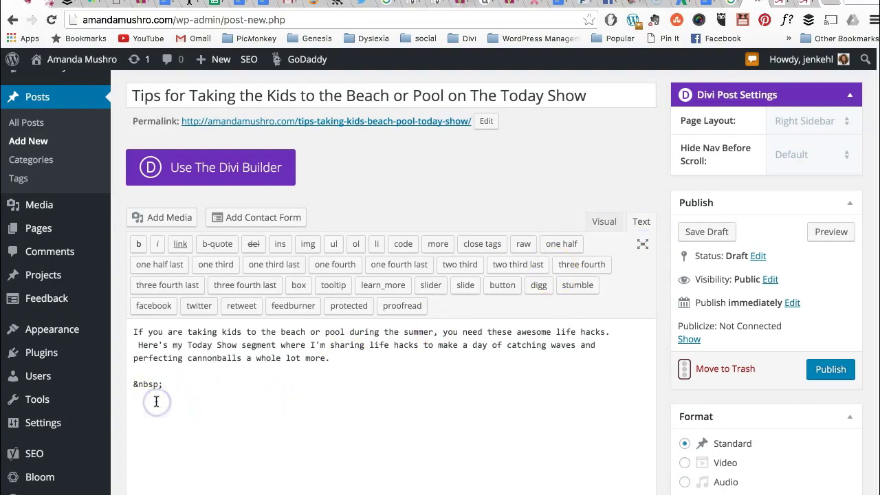
{"action": "key", "text": "super+v"}
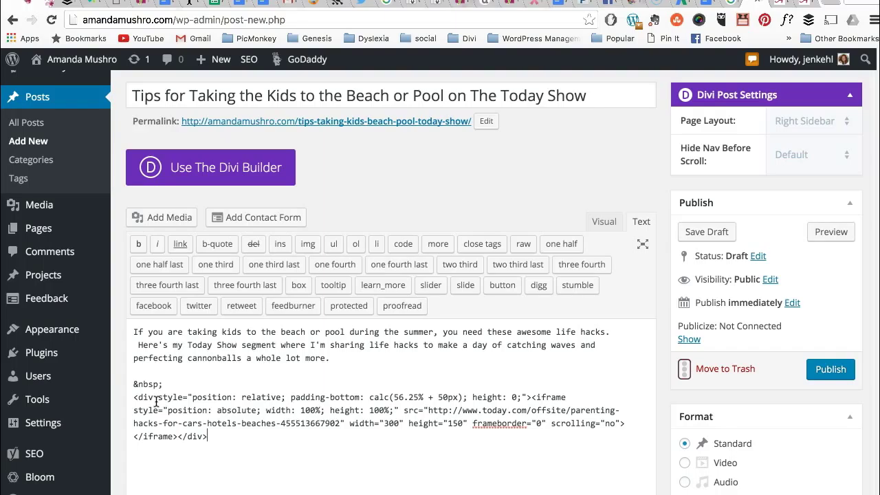
{"action": "left_click", "coordinate": [606, 221]}
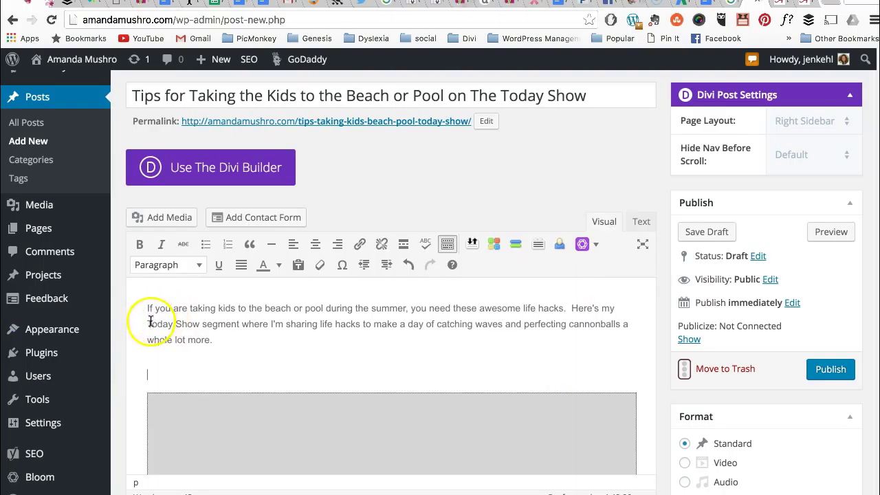
{"action": "left_click", "coordinate": [150, 321]}
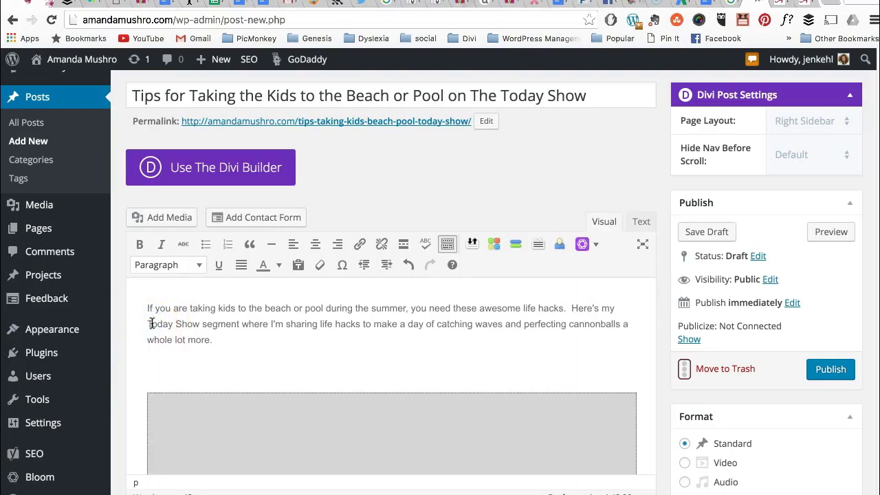
{"action": "left_click", "coordinate": [574, 308]}
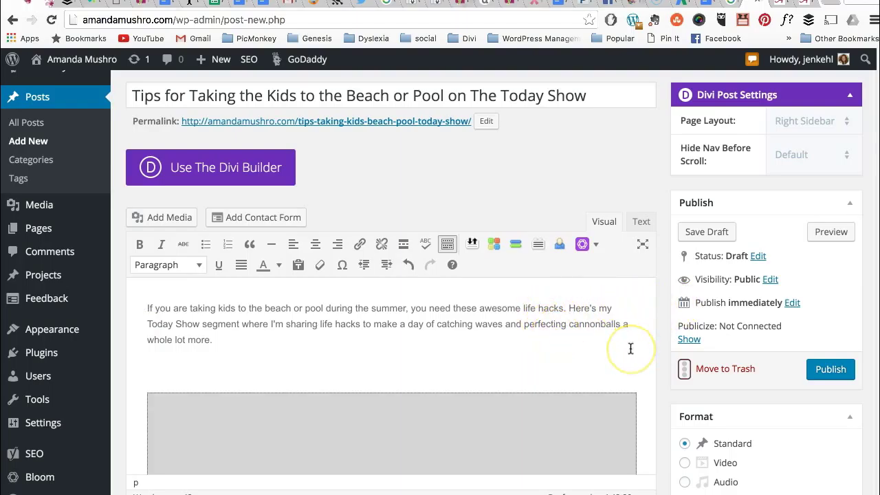
Step: Copy the phrase 'Tips for Taking the Kids to the Beach or Pool' from the title
{"action": "scroll", "coordinate": [598, 302], "scroll_direction": "up", "scroll_amount": 2}
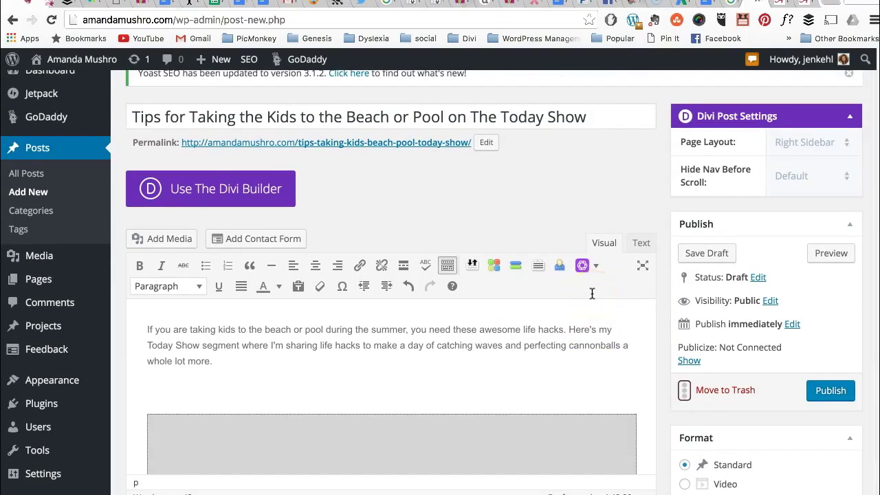
{"action": "left_click_drag", "start_coordinate": [593, 116], "coordinate": [565, 116]}
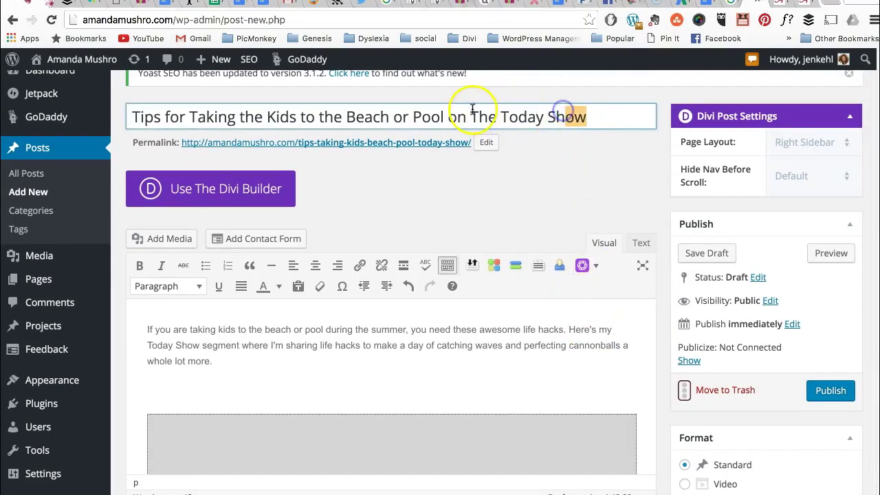
{"action": "left_click", "coordinate": [445, 116]}
{"action": "left_click_drag", "start_coordinate": [445, 116], "coordinate": [116, 121]}
{"action": "key", "text": "super+c"}
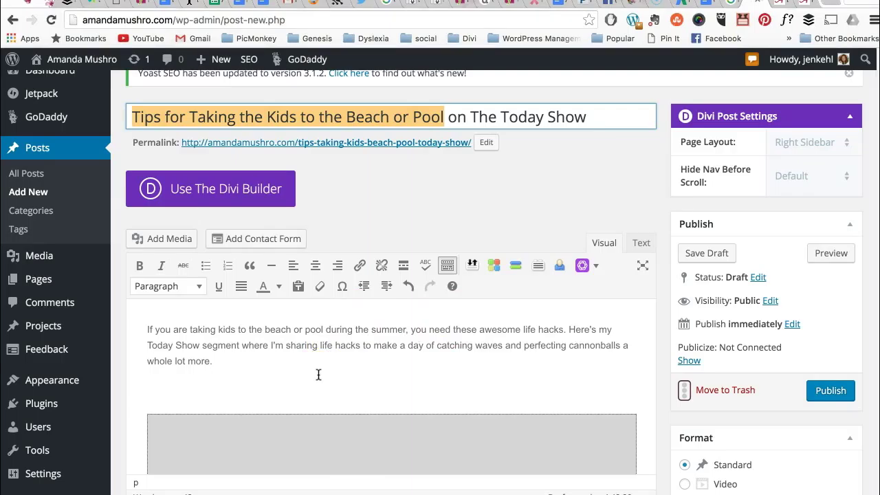
Step: Insert the phrase after 'life hacks and' in the body and lowercase its capital T, B and P
{"action": "left_click", "coordinate": [364, 345]}
{"action": "type", "text": "and"}
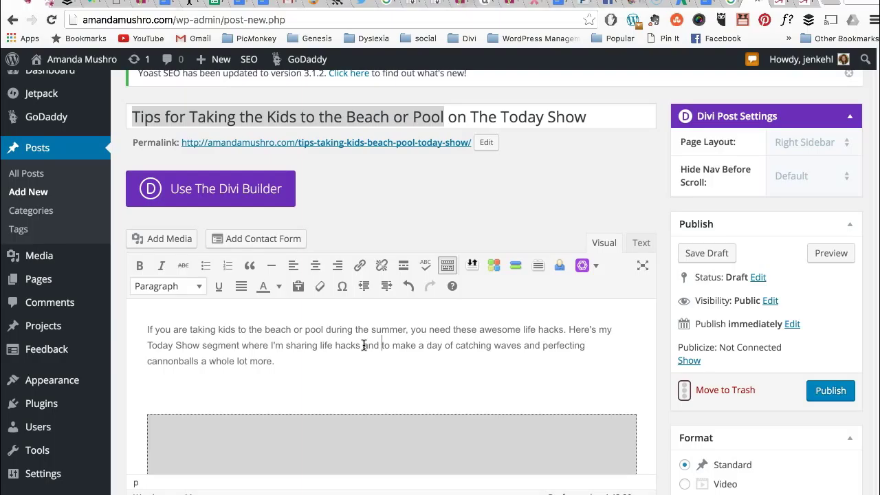
{"action": "key", "text": "super+v"}
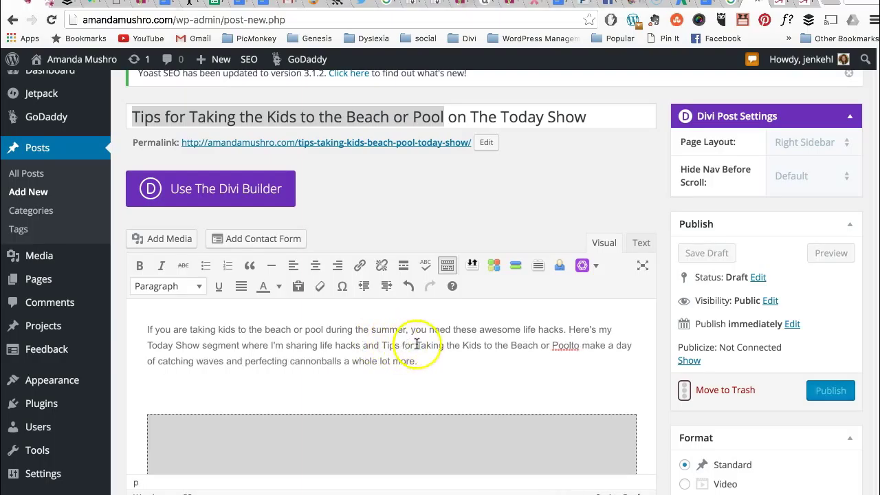
{"action": "left_click", "coordinate": [385, 346]}
{"action": "key", "text": "BackSpace"}
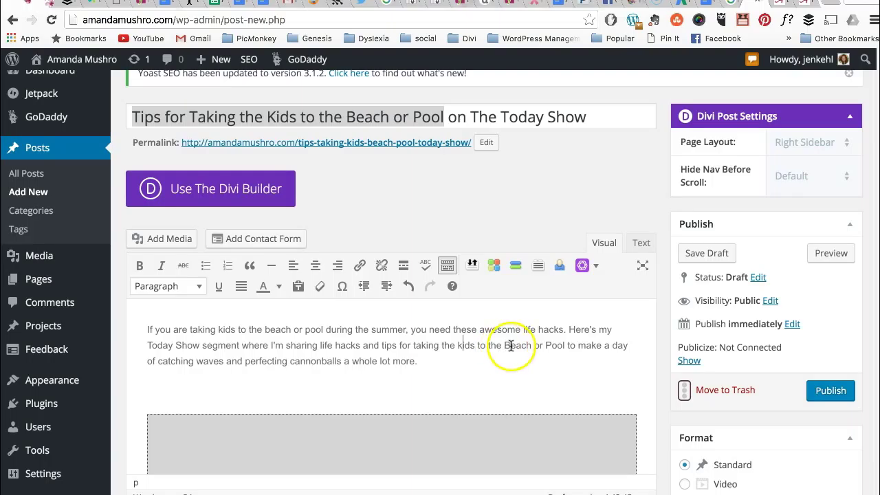
{"action": "key", "text": "BackSpace"}
{"action": "type", "text": "b"}
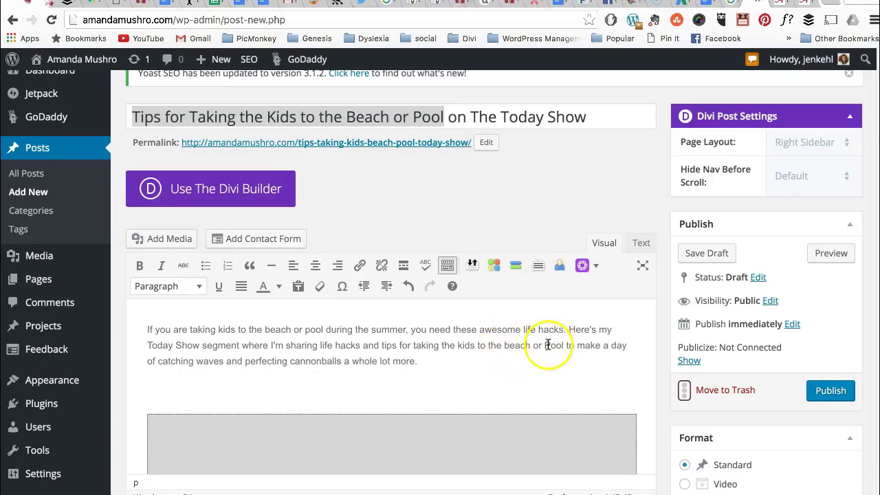
{"action": "key", "text": "BackSpace"}
{"action": "type", "text": "p"}
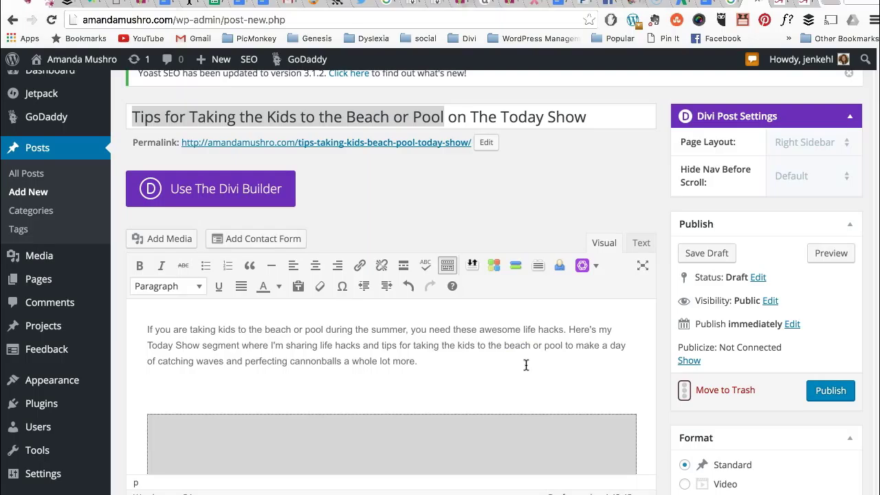
Step: Open the Yoast SEO snippet editor below the post
{"action": "scroll", "coordinate": [526, 364], "scroll_direction": "down", "scroll_amount": 3}
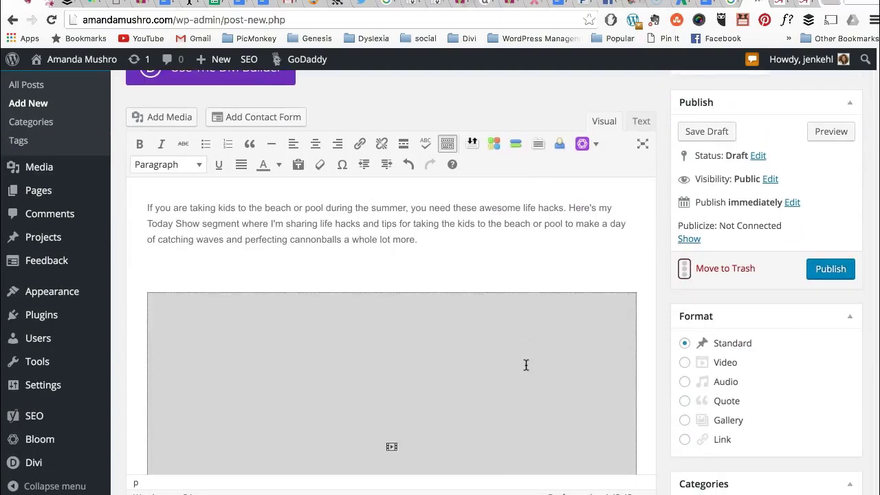
{"action": "scroll", "coordinate": [526, 365], "scroll_direction": "down", "scroll_amount": 8}
{"action": "scroll", "coordinate": [526, 364], "scroll_direction": "down", "scroll_amount": 2}
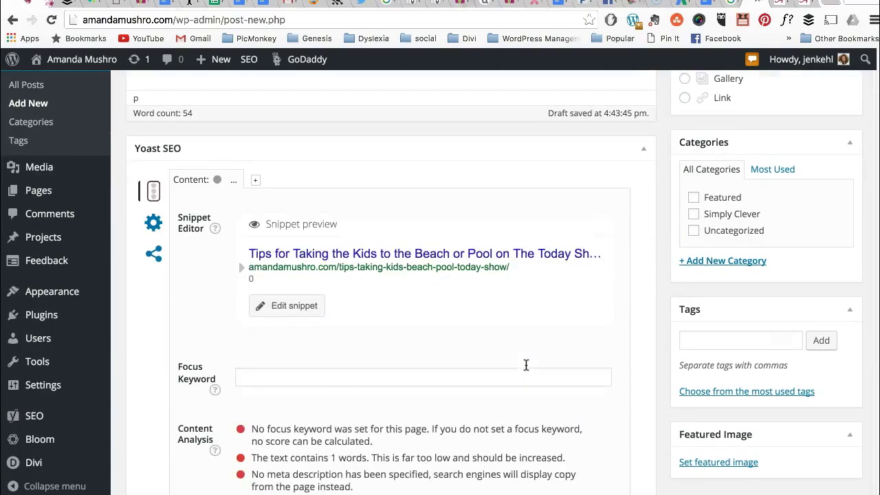
{"action": "scroll", "coordinate": [526, 364], "scroll_direction": "down", "scroll_amount": 1}
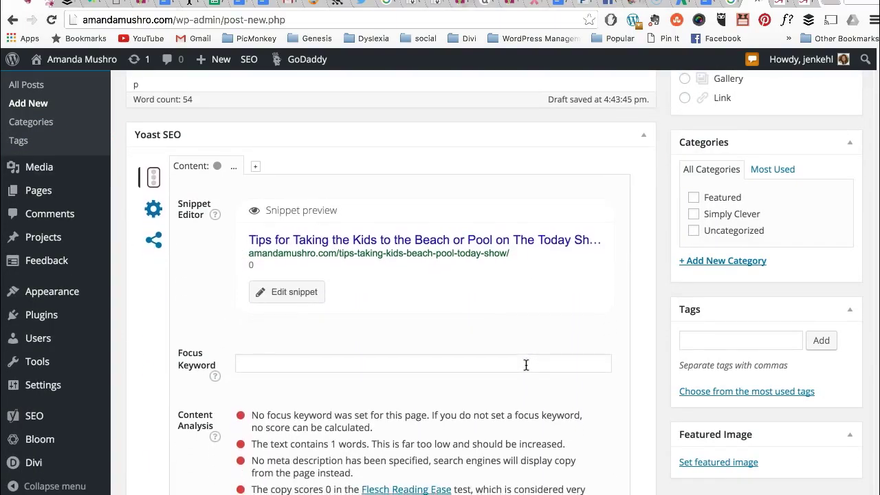
{"action": "left_click", "coordinate": [526, 364]}
{"action": "key", "text": "super+v"}
{"action": "scroll", "coordinate": [526, 364], "scroll_direction": "down", "scroll_amount": 1}
{"action": "left_click", "coordinate": [309, 278]}
{"action": "left_click", "coordinate": [277, 272]}
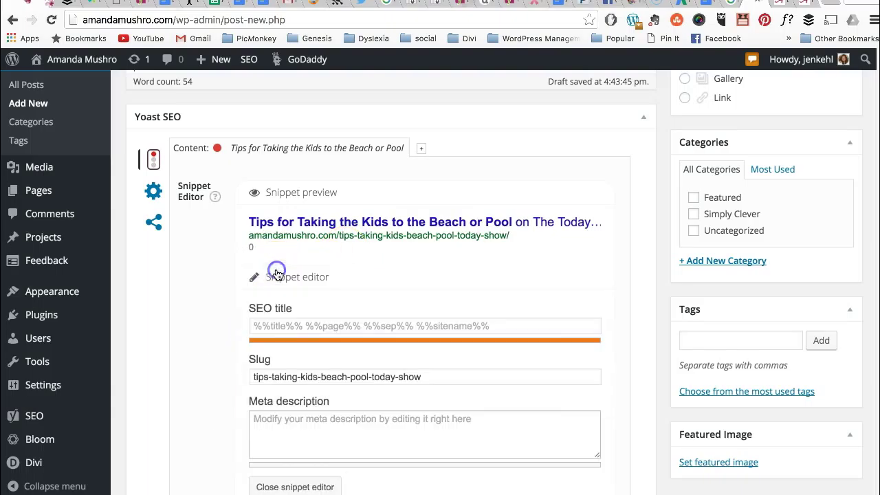
{"action": "scroll", "coordinate": [494, 291], "scroll_direction": "down", "scroll_amount": 1}
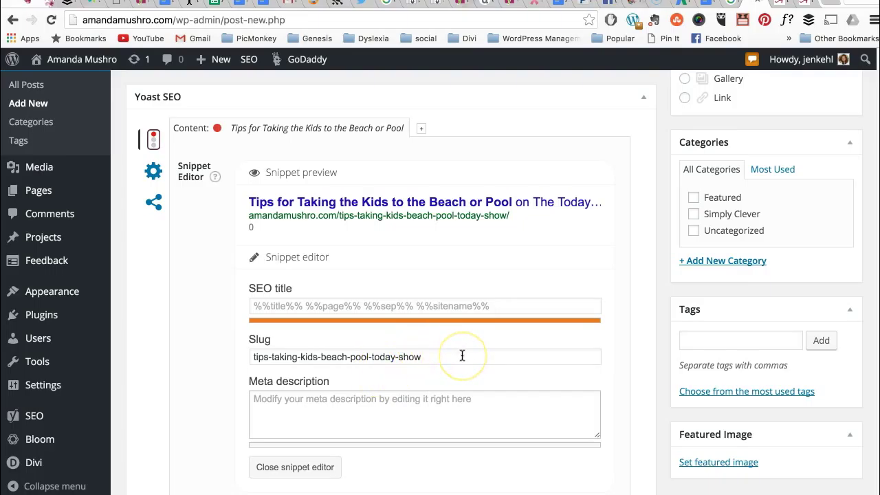
{"action": "scroll", "coordinate": [462, 356], "scroll_direction": "up", "scroll_amount": 10}
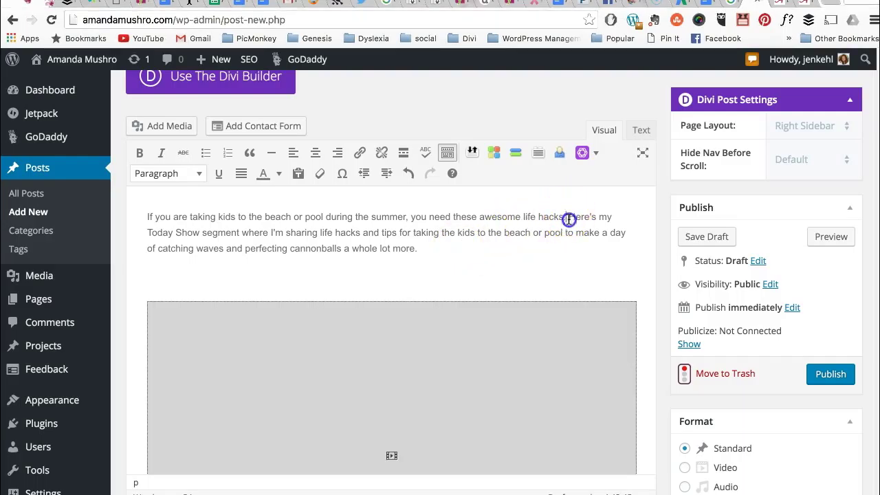
Step: Fill the meta description with the body text, prefixed 'I'm on the Today Show and', minus 'and perfecting cannonballs'
{"action": "left_click_drag", "start_coordinate": [568, 217], "coordinate": [582, 242]}
{"action": "key", "text": "super+c"}
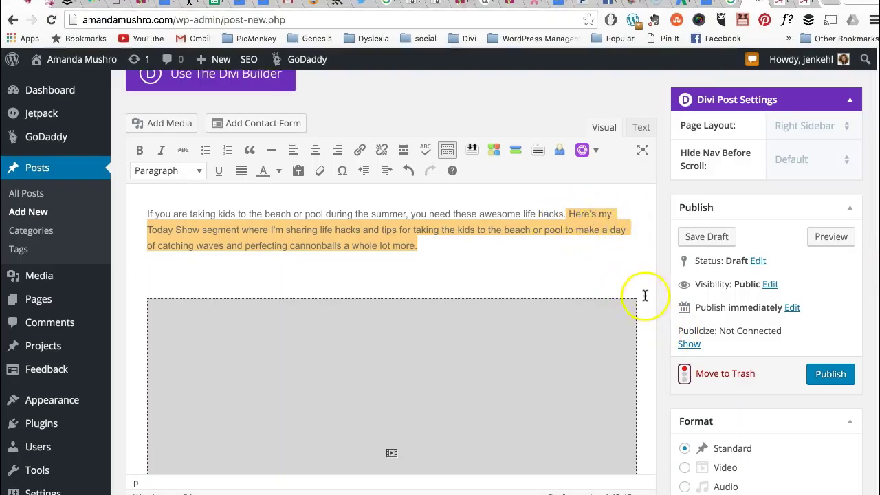
{"action": "scroll", "coordinate": [644, 295], "scroll_direction": "down", "scroll_amount": 10}
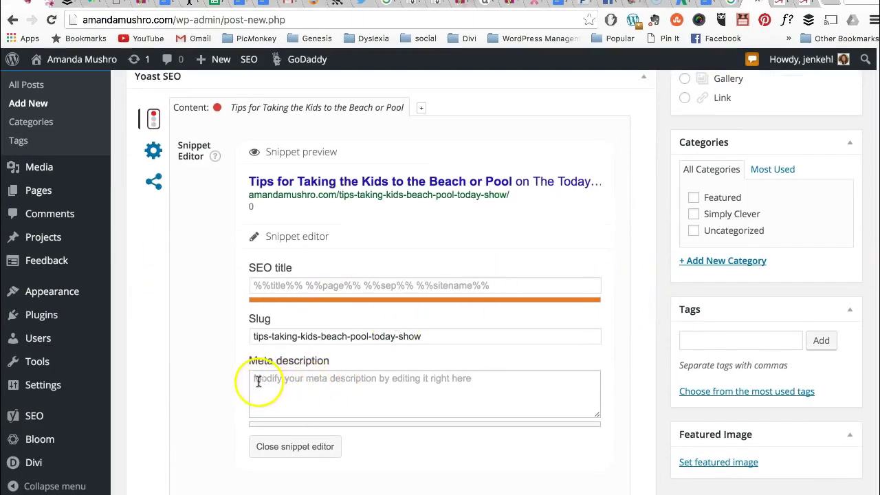
{"action": "left_click", "coordinate": [258, 383]}
{"action": "key", "text": "super+v"}
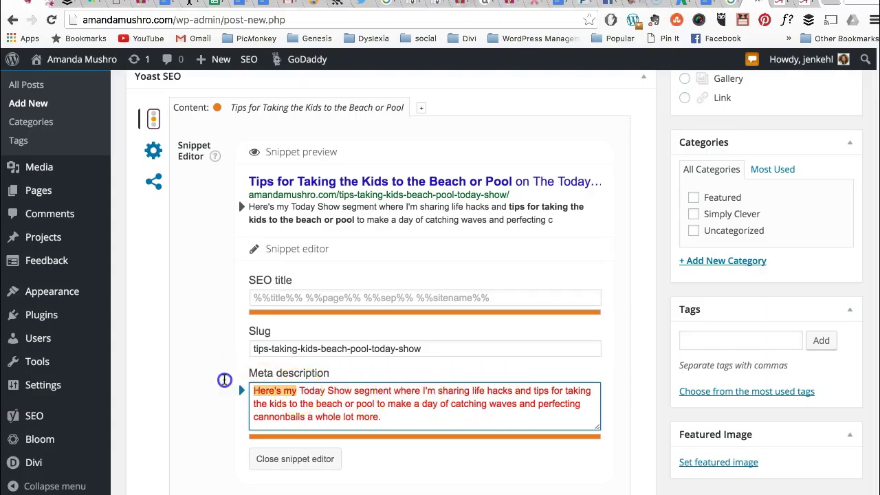
{"action": "type", "text": "I'm o"}
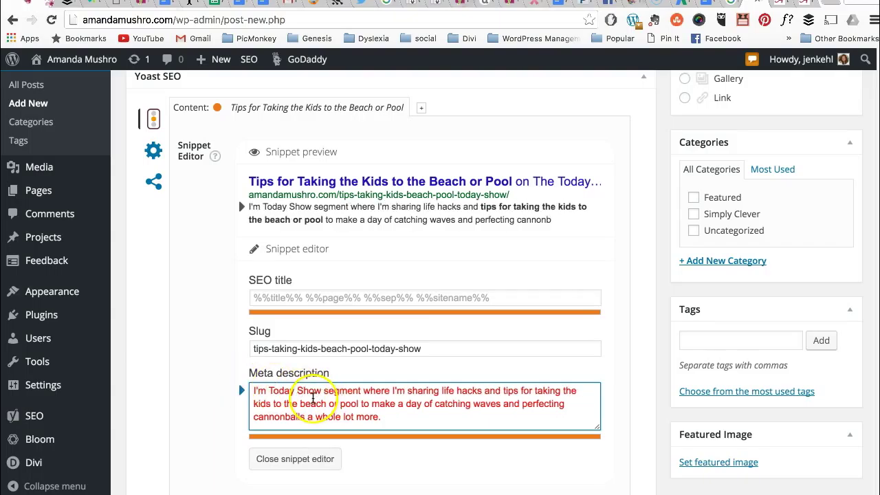
{"action": "type", "text": "n the Tod"}
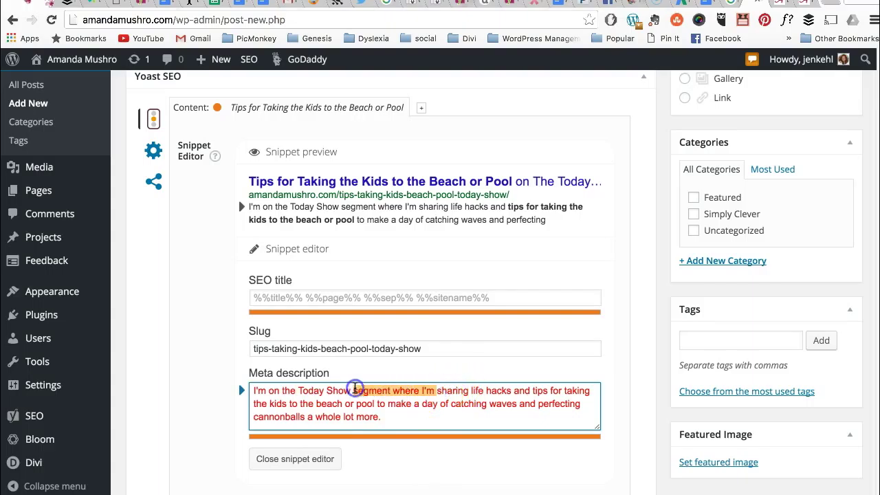
{"action": "type", "text": "ay Show and"}
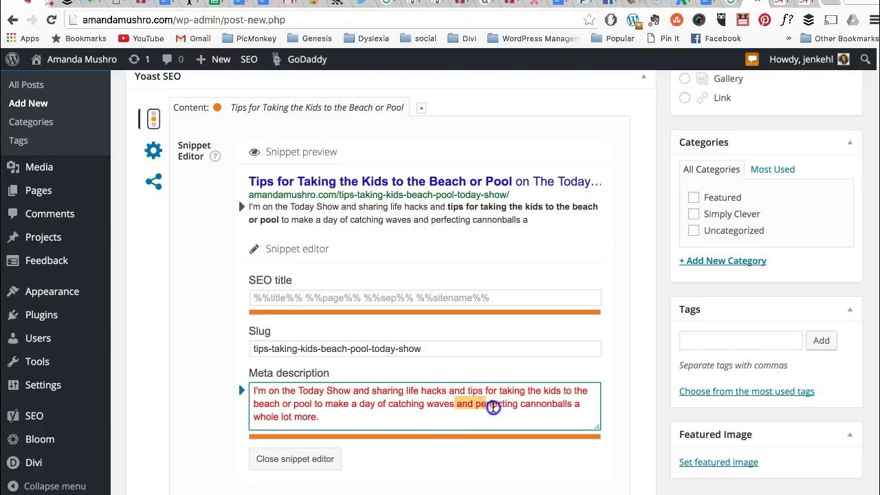
{"action": "left_click_drag", "start_coordinate": [509, 406], "coordinate": [577, 405]}
{"action": "key", "text": "BackSpace"}
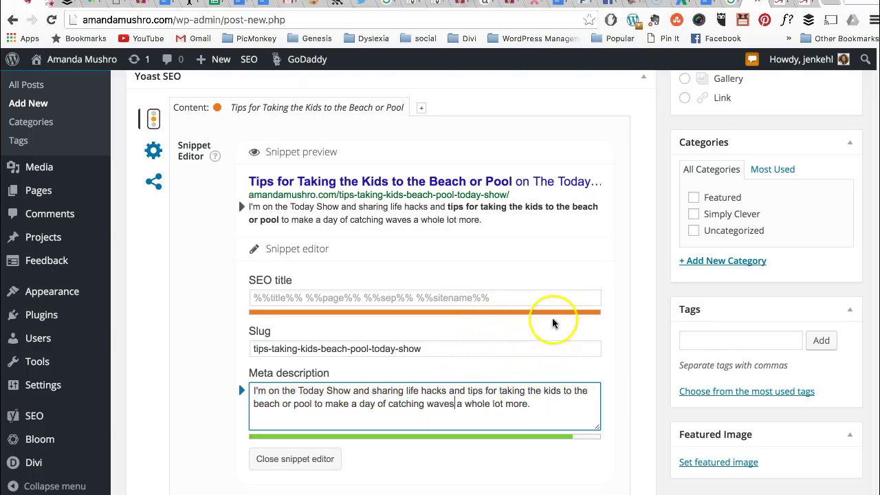
{"action": "scroll", "coordinate": [425, 385], "scroll_direction": "down", "scroll_amount": 3}
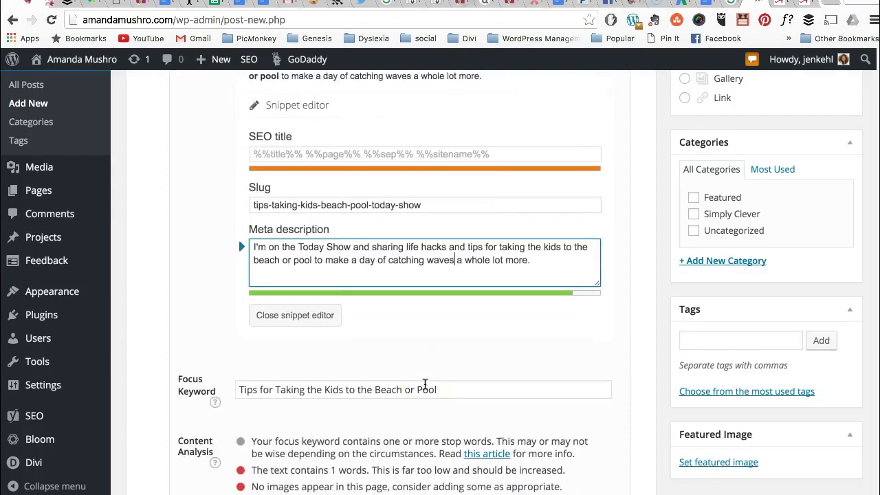
{"action": "scroll", "coordinate": [424, 385], "scroll_direction": "up", "scroll_amount": 3}
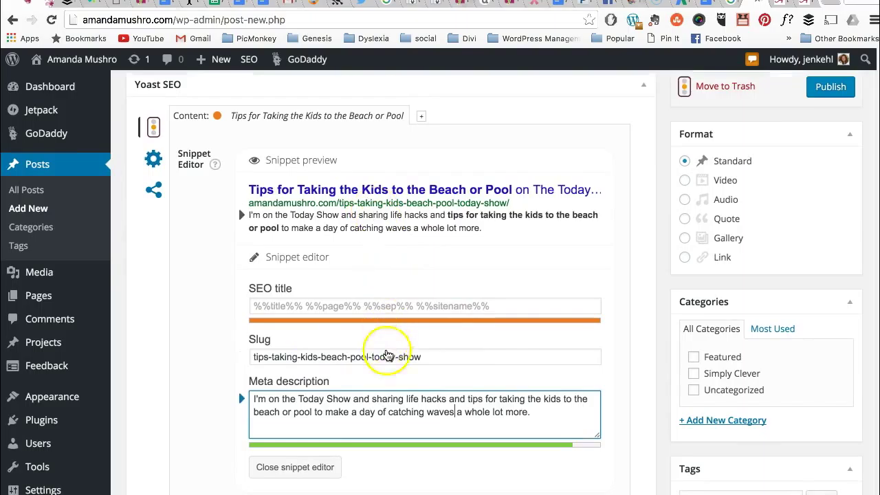
{"action": "scroll", "coordinate": [375, 447], "scroll_direction": "down", "scroll_amount": 3}
{"action": "scroll", "coordinate": [374, 462], "scroll_direction": "down", "scroll_amount": 3}
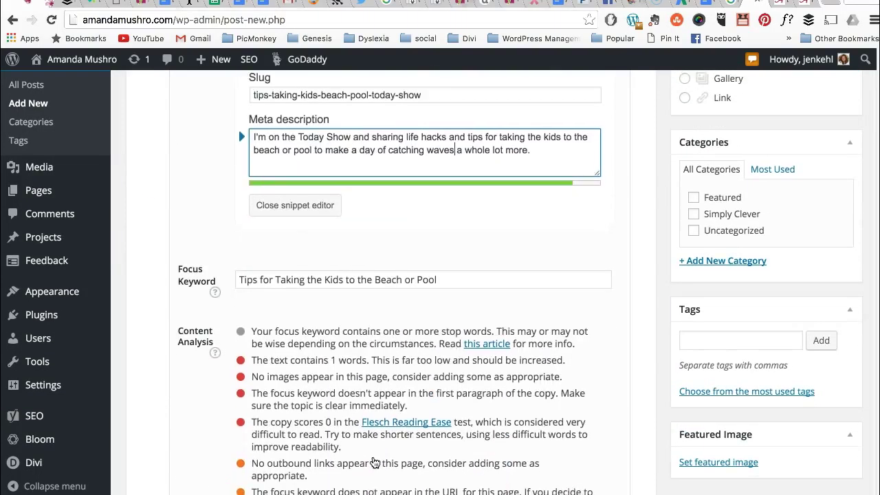
{"action": "scroll", "coordinate": [374, 462], "scroll_direction": "up", "scroll_amount": 3}
{"action": "scroll", "coordinate": [375, 462], "scroll_direction": "down", "scroll_amount": 3}
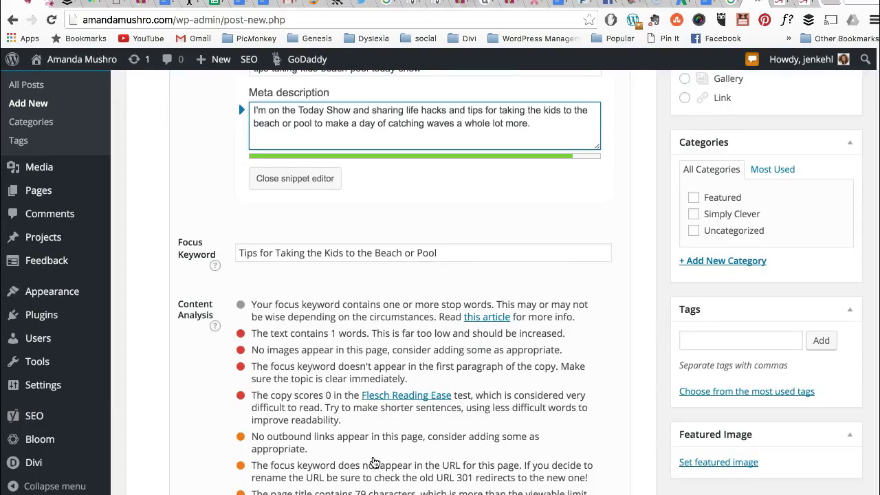
{"action": "scroll", "coordinate": [375, 462], "scroll_direction": "up", "scroll_amount": 15}
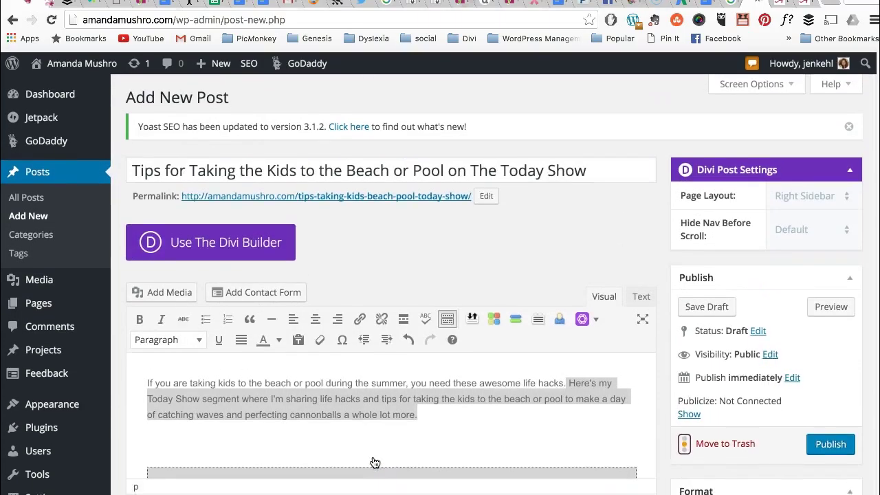
{"action": "left_click", "coordinate": [456, 421]}
{"action": "left_click", "coordinate": [516, 407]}
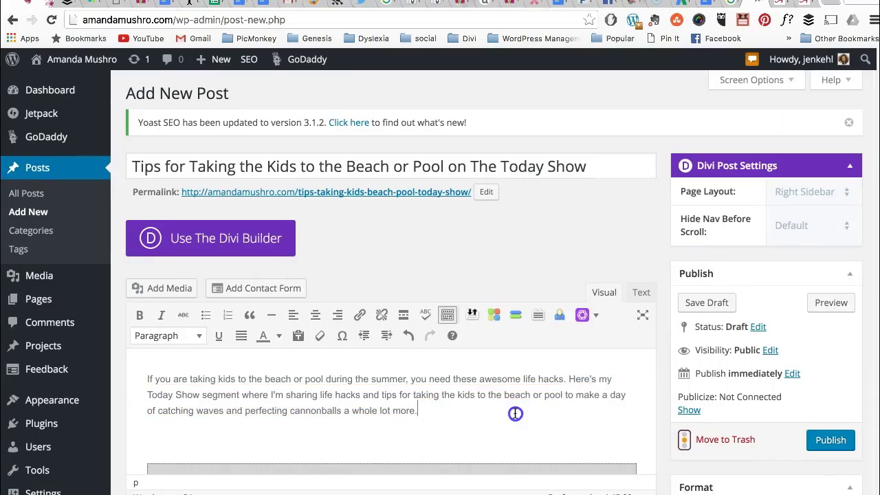
{"action": "scroll", "coordinate": [515, 410], "scroll_direction": "down", "scroll_amount": 10}
{"action": "scroll", "coordinate": [515, 407], "scroll_direction": "up", "scroll_amount": 3}
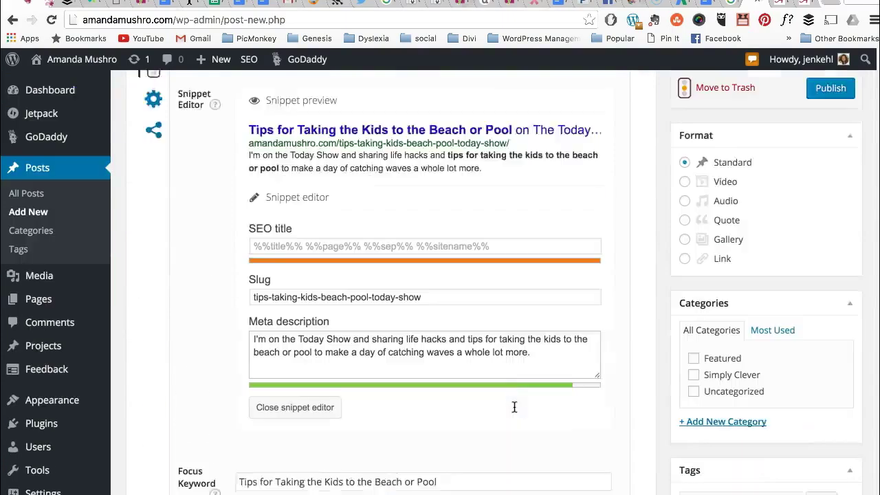
{"action": "scroll", "coordinate": [515, 407], "scroll_direction": "down", "scroll_amount": 3}
{"action": "scroll", "coordinate": [515, 407], "scroll_direction": "up", "scroll_amount": 15}
{"action": "left_click", "coordinate": [547, 227]}
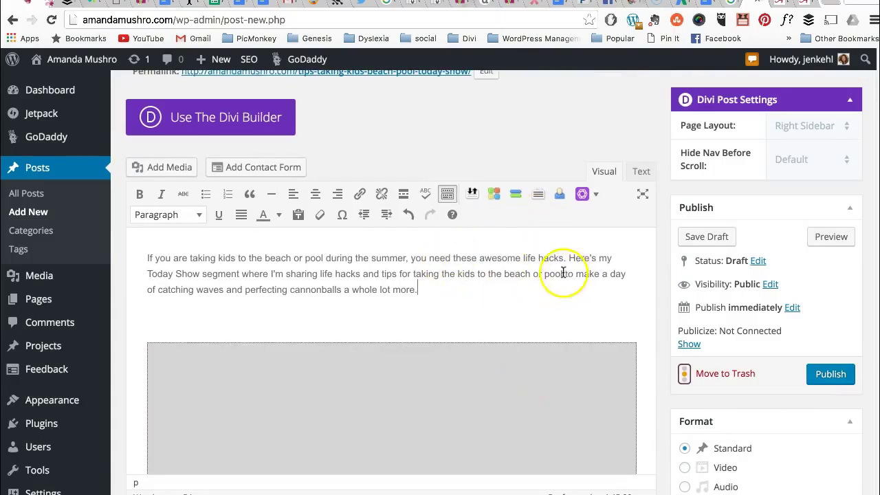
{"action": "scroll", "coordinate": [542, 265], "scroll_direction": "up", "scroll_amount": 3}
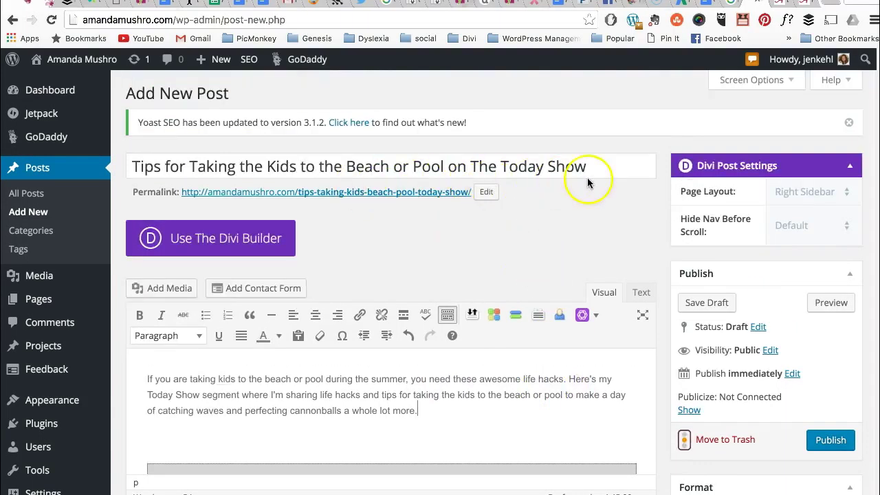
{"action": "scroll", "coordinate": [461, 280], "scroll_direction": "down", "scroll_amount": 1}
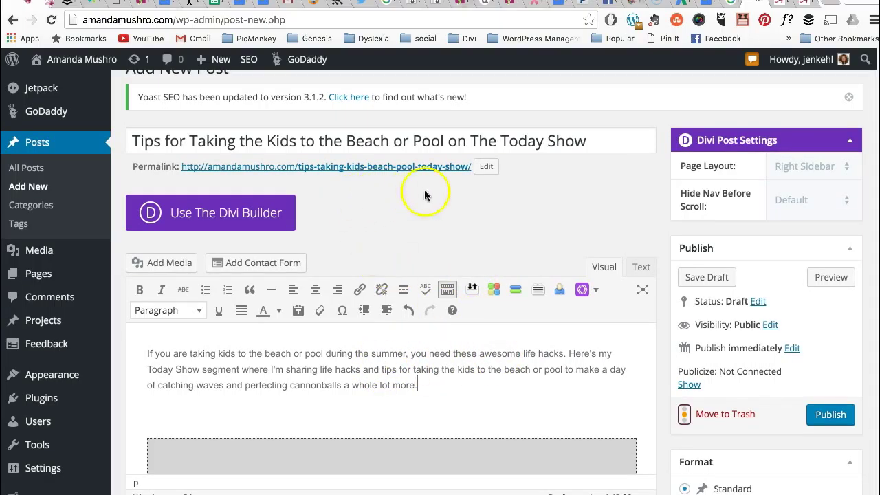
{"action": "scroll", "coordinate": [373, 397], "scroll_direction": "down", "scroll_amount": 10}
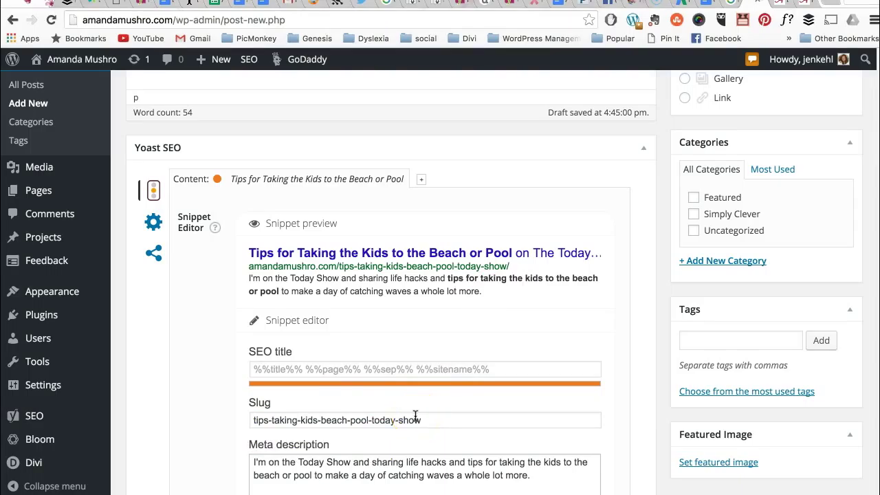
{"action": "scroll", "coordinate": [502, 305], "scroll_direction": "down", "scroll_amount": 5}
{"action": "scroll", "coordinate": [503, 307], "scroll_direction": "up", "scroll_amount": 3}
{"action": "scroll", "coordinate": [504, 307], "scroll_direction": "up", "scroll_amount": 3}
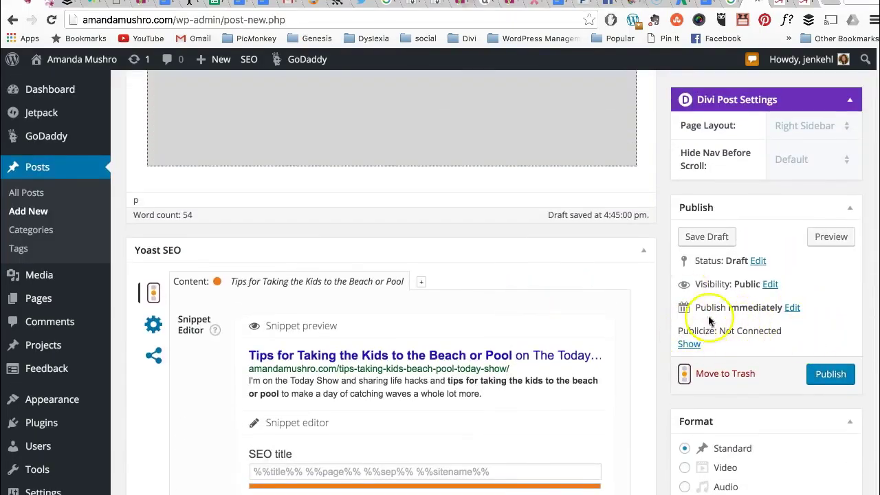
{"action": "scroll", "coordinate": [625, 281], "scroll_direction": "up", "scroll_amount": 2}
{"action": "scroll", "coordinate": [627, 280], "scroll_direction": "down", "scroll_amount": 3}
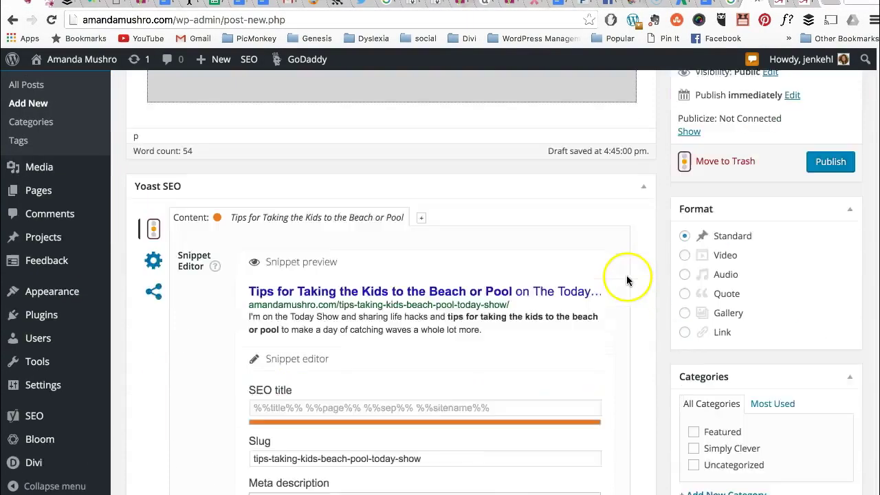
{"action": "scroll", "coordinate": [626, 280], "scroll_direction": "down", "scroll_amount": 2}
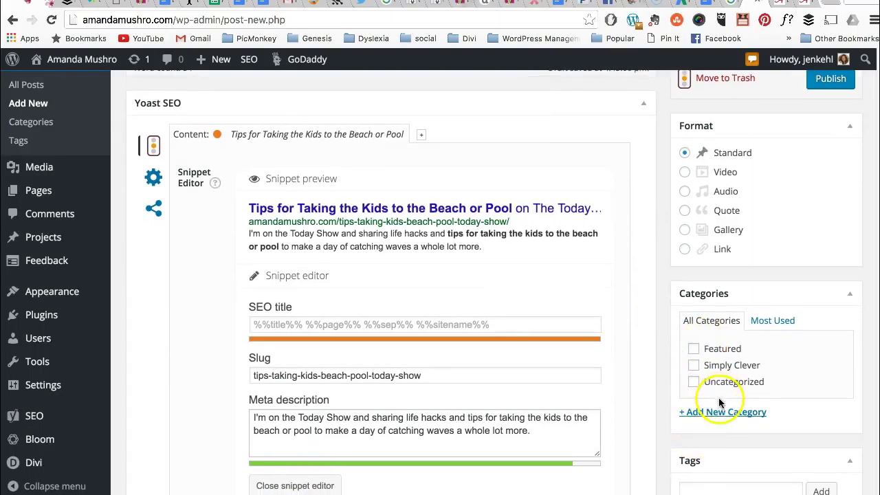
Step: Tick the Simply Clever category and publish the beach tips post
{"action": "left_click", "coordinate": [693, 366]}
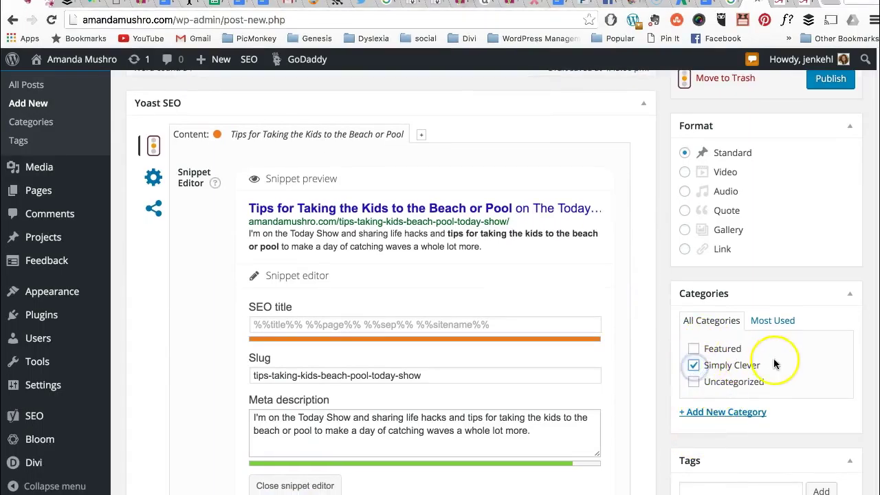
{"action": "scroll", "coordinate": [775, 196], "scroll_direction": "up", "scroll_amount": 3}
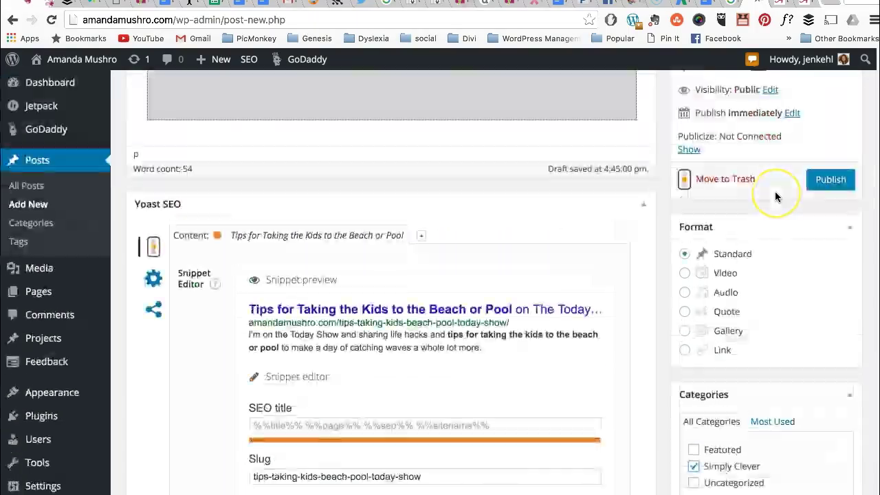
{"action": "scroll", "coordinate": [776, 197], "scroll_direction": "up", "scroll_amount": 3}
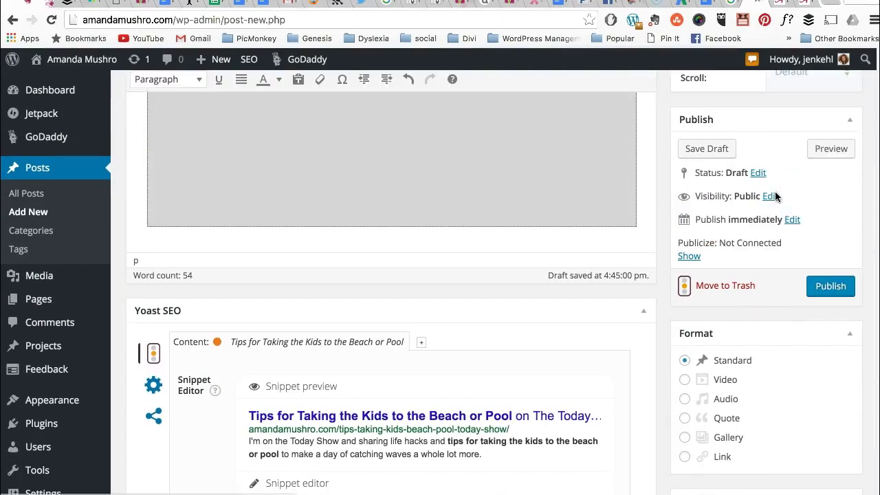
{"action": "left_click", "coordinate": [822, 286]}
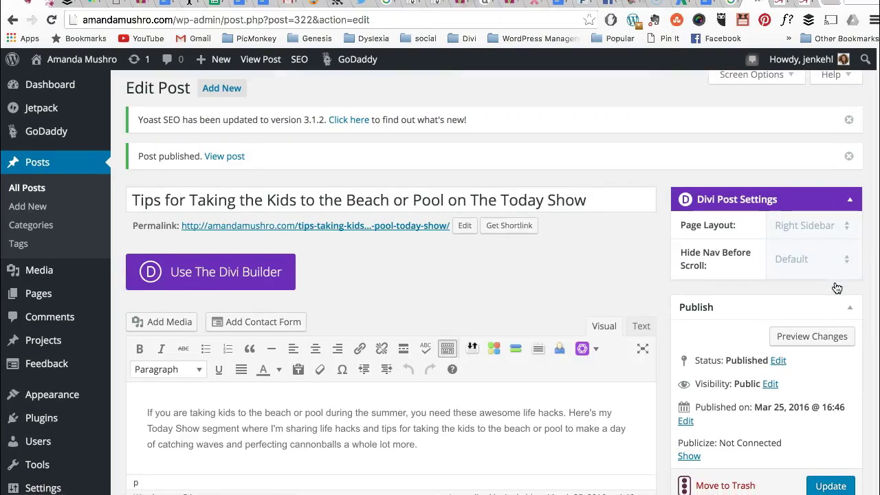
{"action": "left_click", "coordinate": [215, 158]}
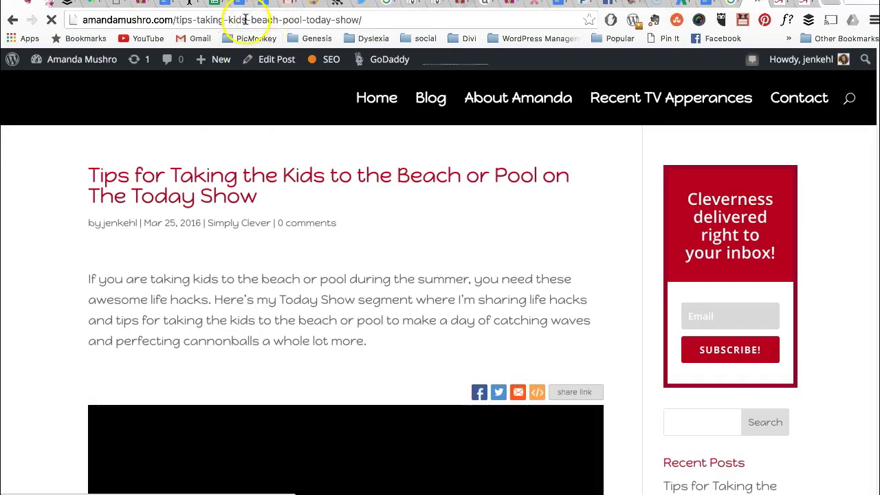
{"action": "left_click", "coordinate": [246, 19]}
{"action": "key", "text": "super+c"}
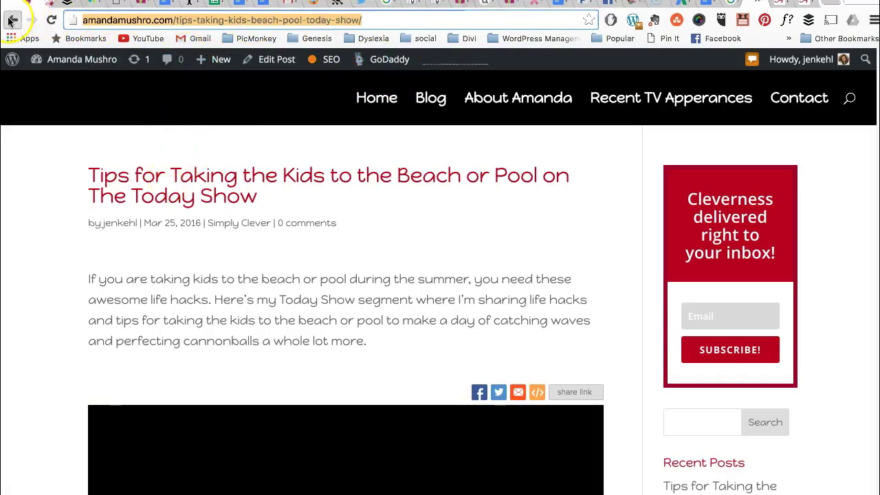
{"action": "scroll", "coordinate": [142, 334], "scroll_direction": "down", "scroll_amount": 5}
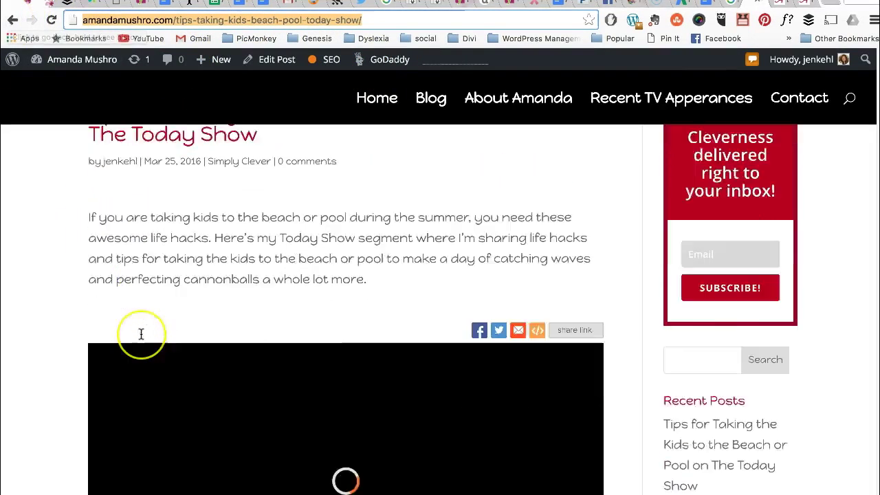
{"action": "scroll", "coordinate": [141, 334], "scroll_direction": "down", "scroll_amount": 4}
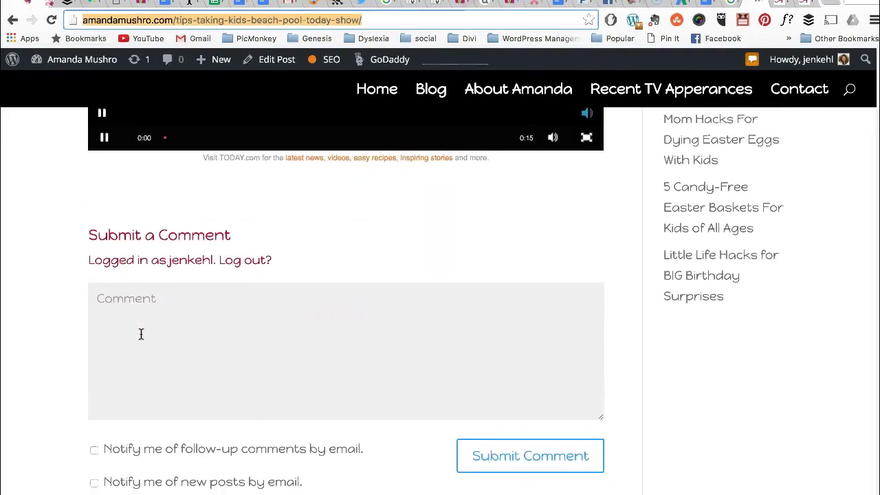
{"action": "scroll", "coordinate": [141, 334], "scroll_direction": "down", "scroll_amount": 2}
{"action": "scroll", "coordinate": [141, 334], "scroll_direction": "up", "scroll_amount": 10}
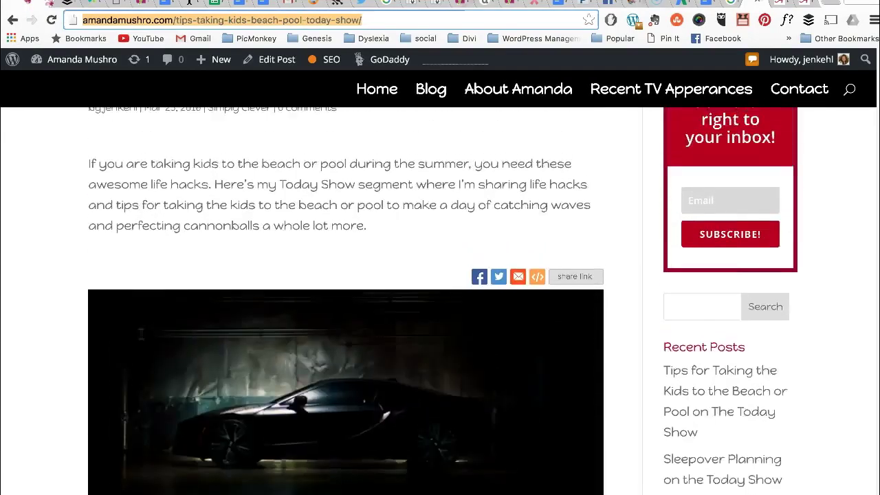
{"action": "left_click", "coordinate": [12, 21]}
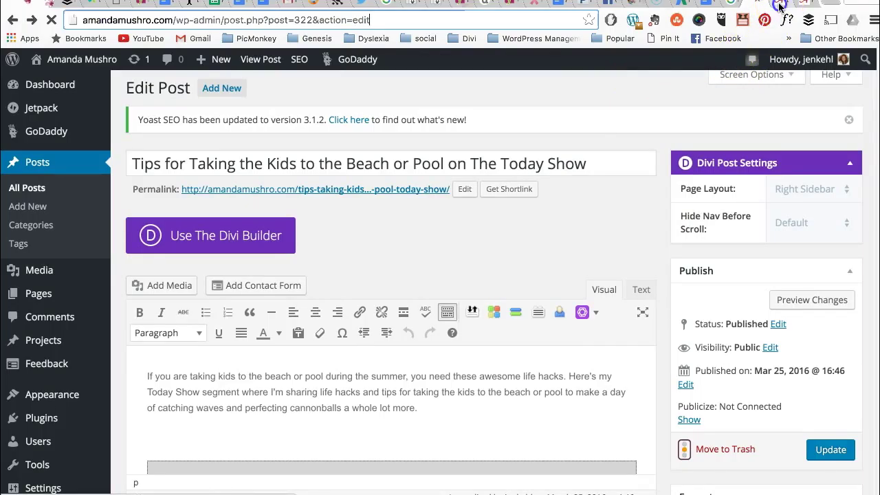
Step: Paste the new post's link into the Recent TV Apperances page in Visual view
{"action": "left_click", "coordinate": [779, 6]}
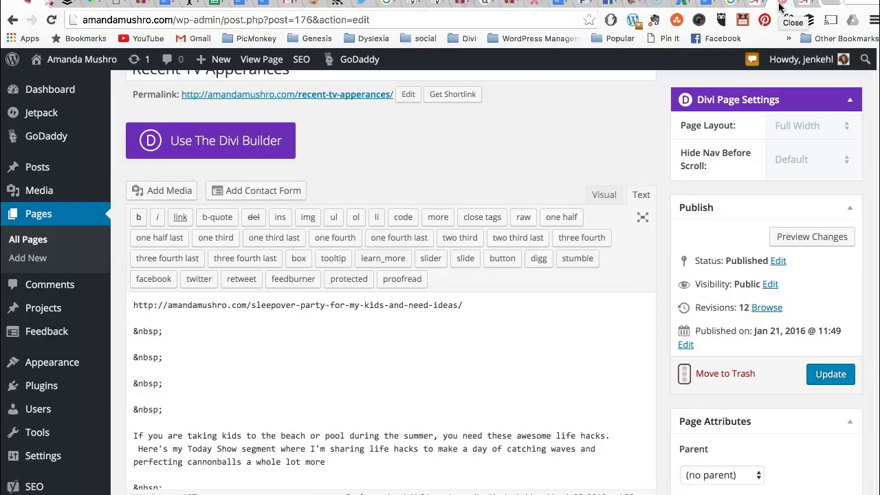
{"action": "left_click", "coordinate": [582, 171]}
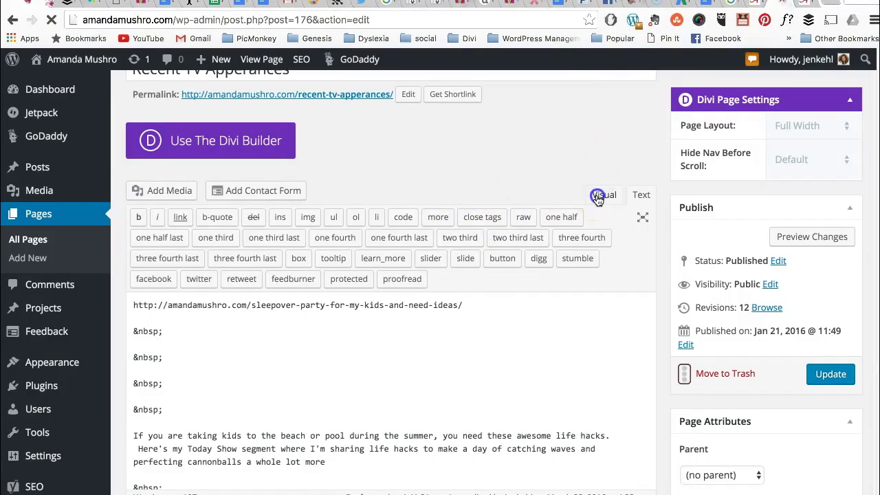
{"action": "left_click", "coordinate": [599, 196]}
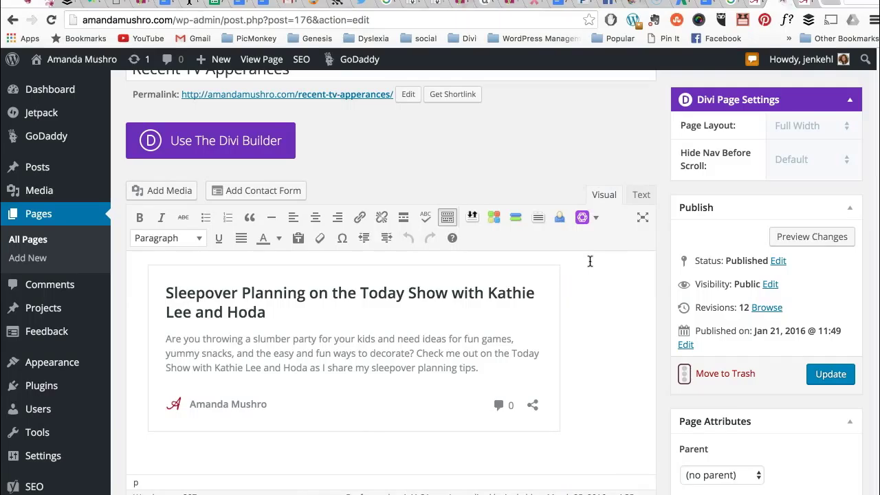
{"action": "scroll", "coordinate": [566, 397], "scroll_direction": "down", "scroll_amount": 5}
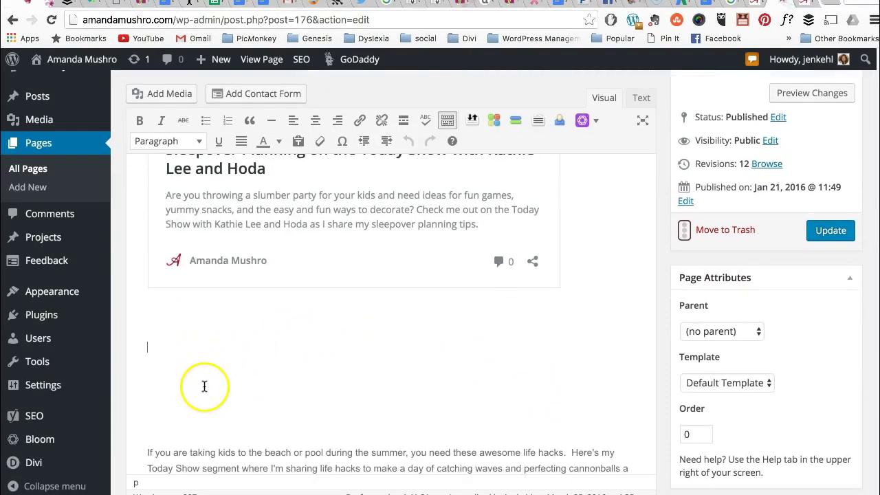
{"action": "scroll", "coordinate": [255, 375], "scroll_direction": "up", "scroll_amount": 2}
{"action": "scroll", "coordinate": [255, 375], "scroll_direction": "down", "scroll_amount": 1}
{"action": "scroll", "coordinate": [234, 368], "scroll_direction": "up", "scroll_amount": 1}
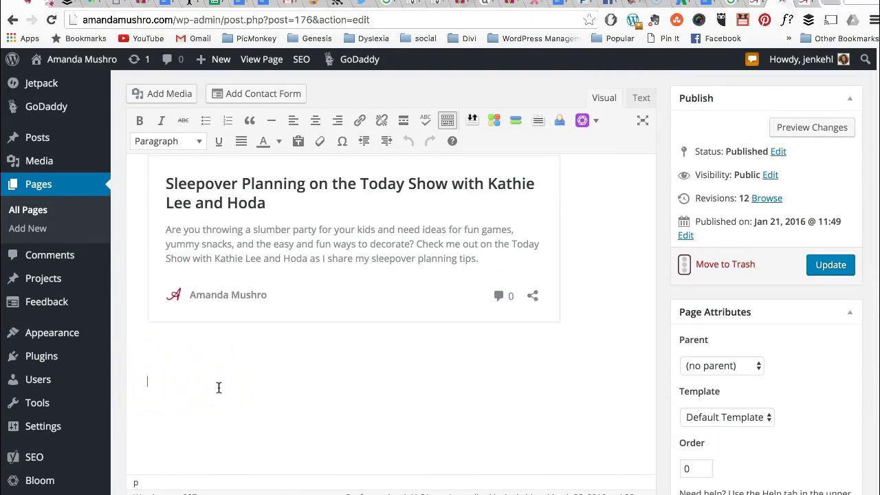
{"action": "key", "text": "super+v"}
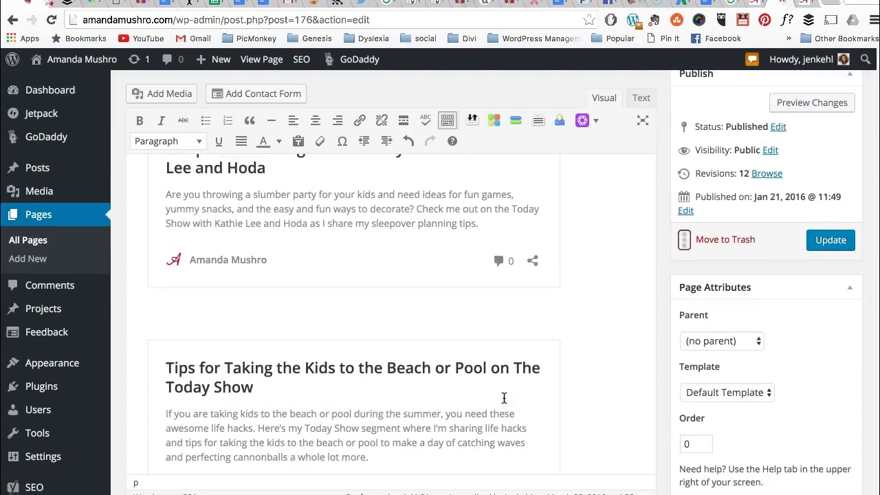
{"action": "left_click", "coordinate": [653, 155]}
{"action": "scroll", "coordinate": [580, 276], "scroll_direction": "down", "scroll_amount": 3}
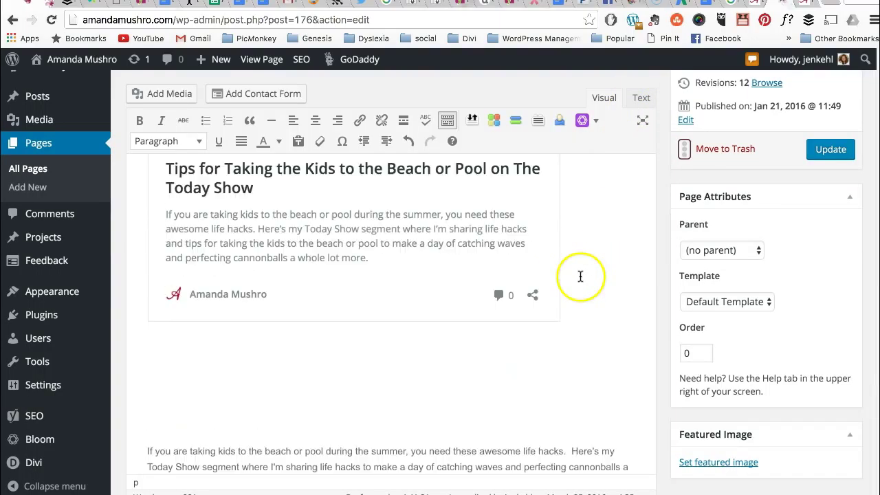
Step: Delete the old intro text and video embed code in the Text view and update the page
{"action": "left_click", "coordinate": [643, 98]}
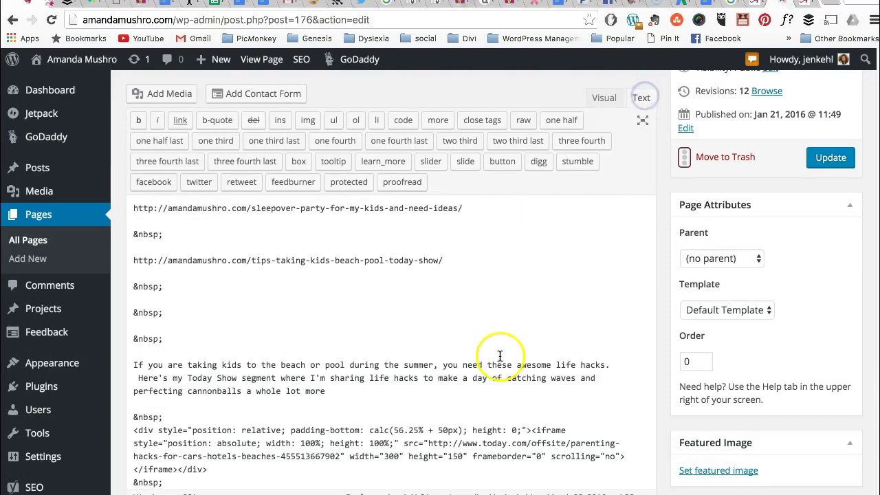
{"action": "scroll", "coordinate": [412, 388], "scroll_direction": "down", "scroll_amount": 1}
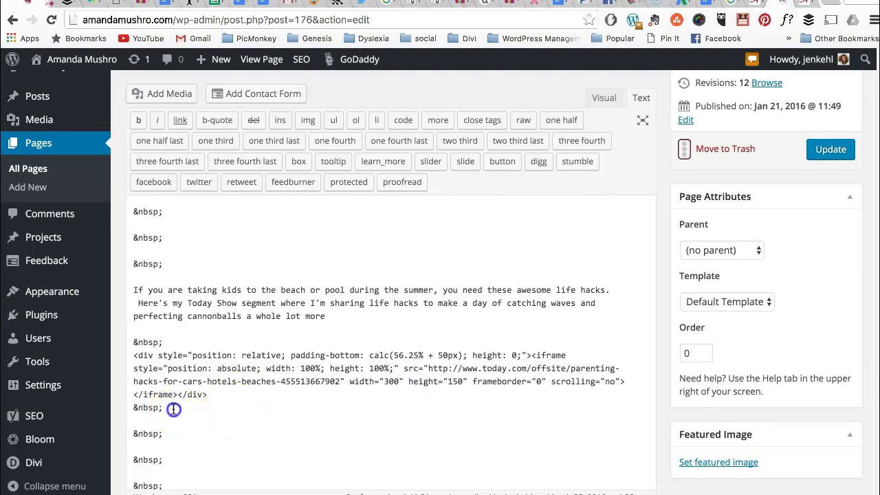
{"action": "left_click_drag", "start_coordinate": [174, 409], "coordinate": [134, 291]}
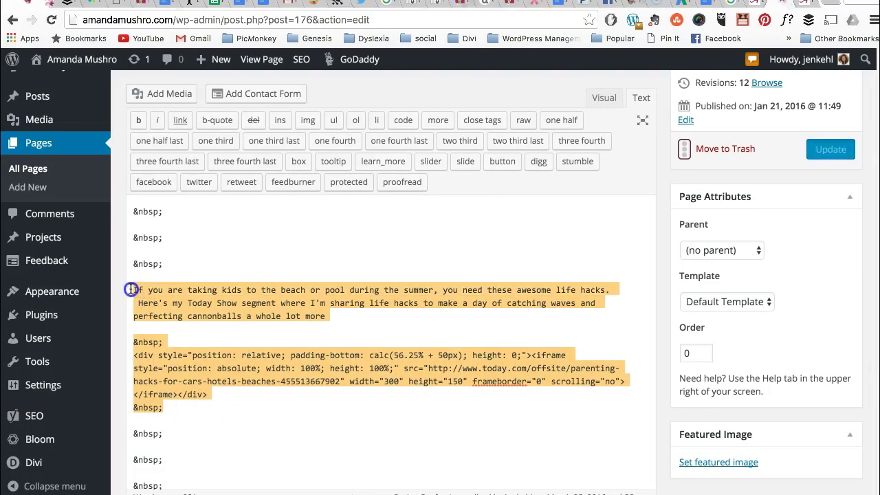
{"action": "scroll", "coordinate": [232, 259], "scroll_direction": "up", "scroll_amount": 3}
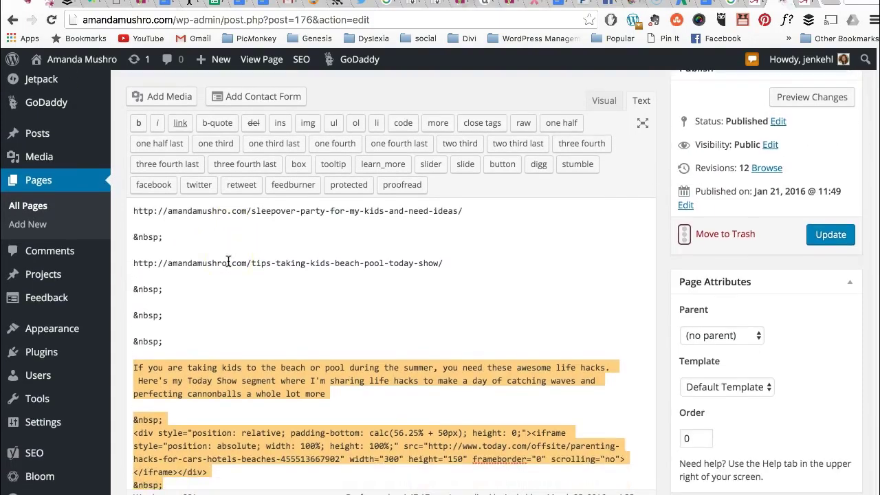
{"action": "key", "text": "BackSpace"}
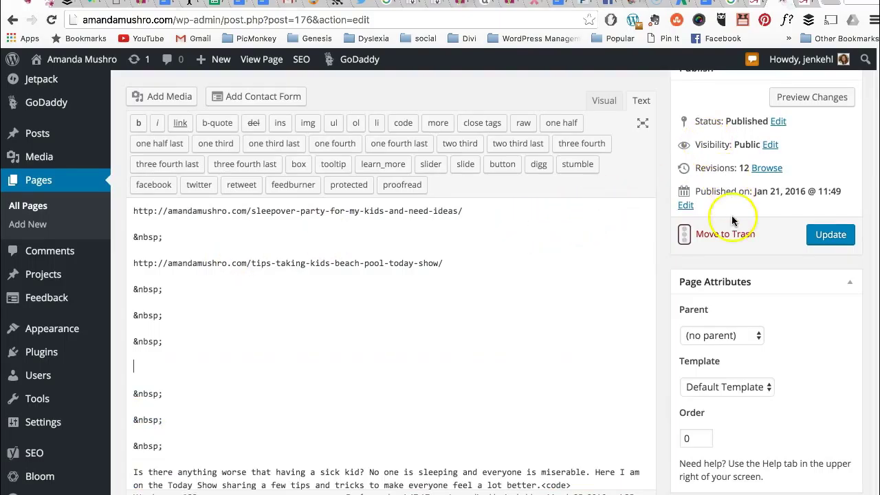
{"action": "scroll", "coordinate": [756, 241], "scroll_direction": "up", "scroll_amount": 2}
{"action": "left_click", "coordinate": [830, 301]}
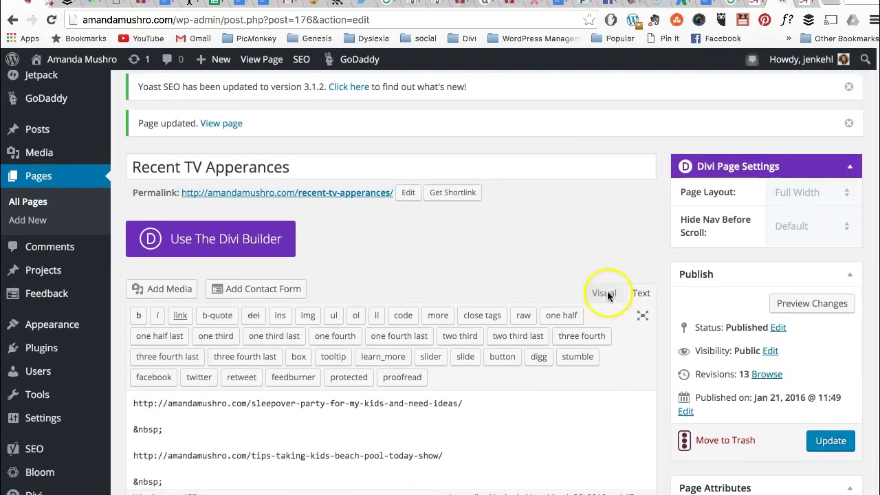
Step: Scroll through the page in Visual view to check the embedded post preview cards
{"action": "left_click", "coordinate": [606, 293]}
{"action": "scroll", "coordinate": [598, 355], "scroll_direction": "down", "scroll_amount": 5}
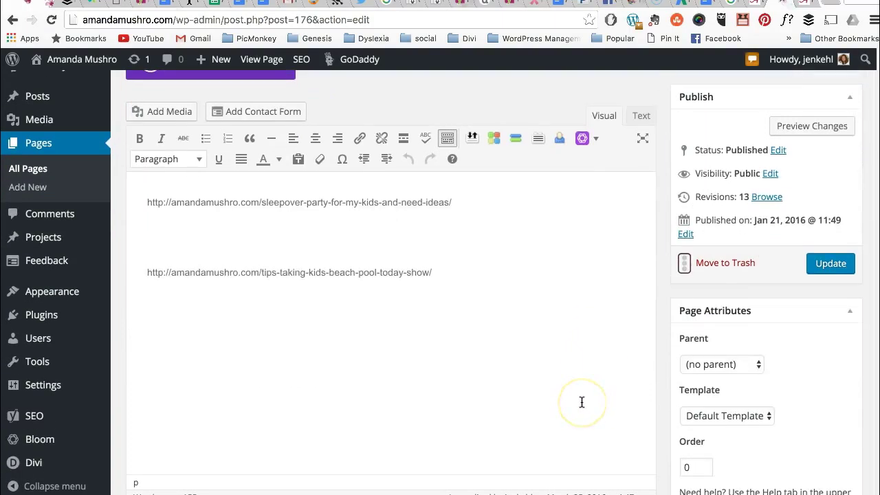
{"action": "scroll", "coordinate": [603, 415], "scroll_direction": "down", "scroll_amount": 3}
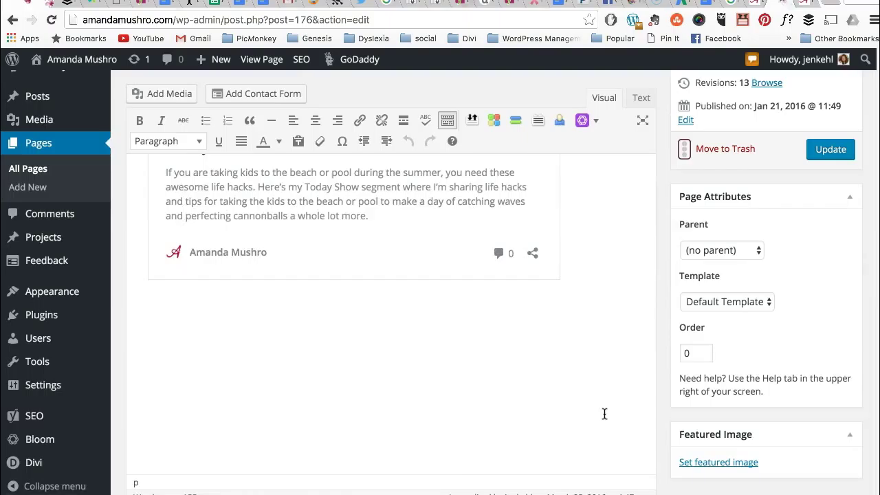
{"action": "scroll", "coordinate": [605, 414], "scroll_direction": "down", "scroll_amount": 15}
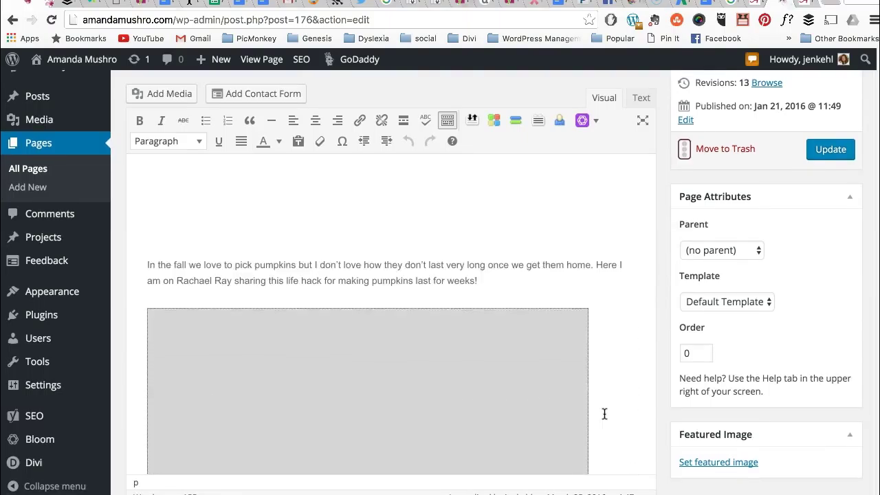
{"action": "scroll", "coordinate": [604, 413], "scroll_direction": "down", "scroll_amount": 5}
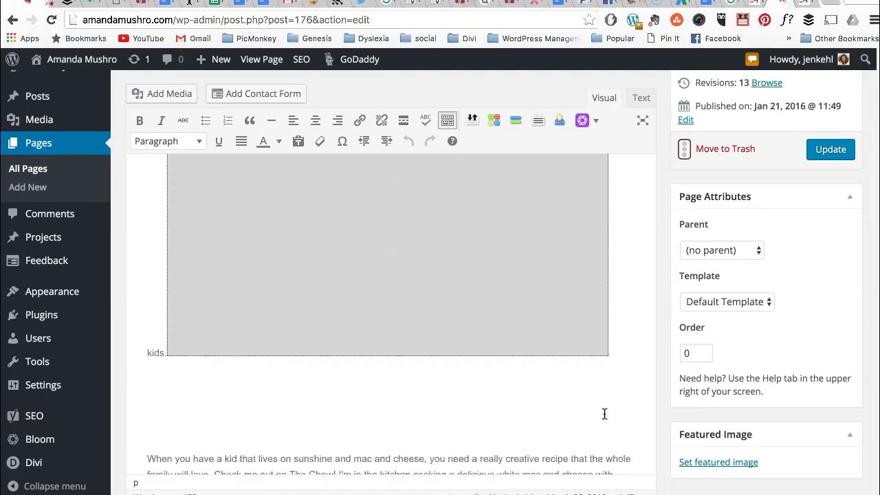
{"action": "scroll", "coordinate": [604, 413], "scroll_direction": "down", "scroll_amount": 6}
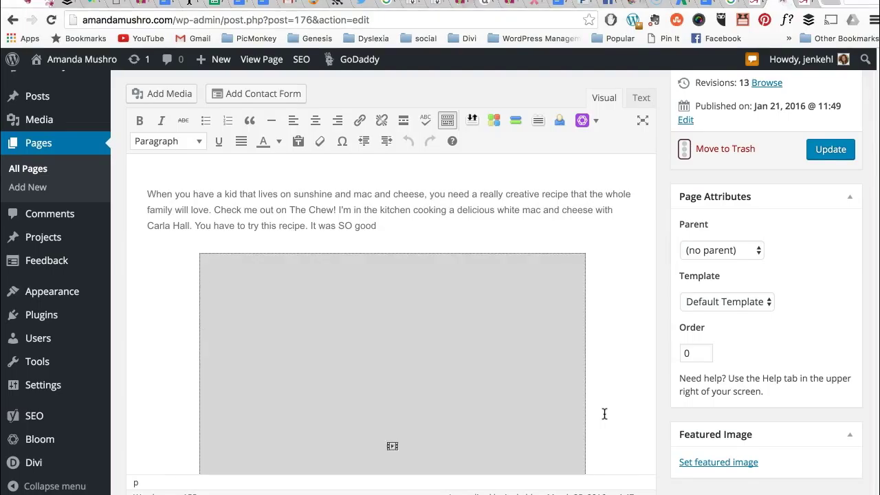
{"action": "scroll", "coordinate": [605, 413], "scroll_direction": "down", "scroll_amount": 6}
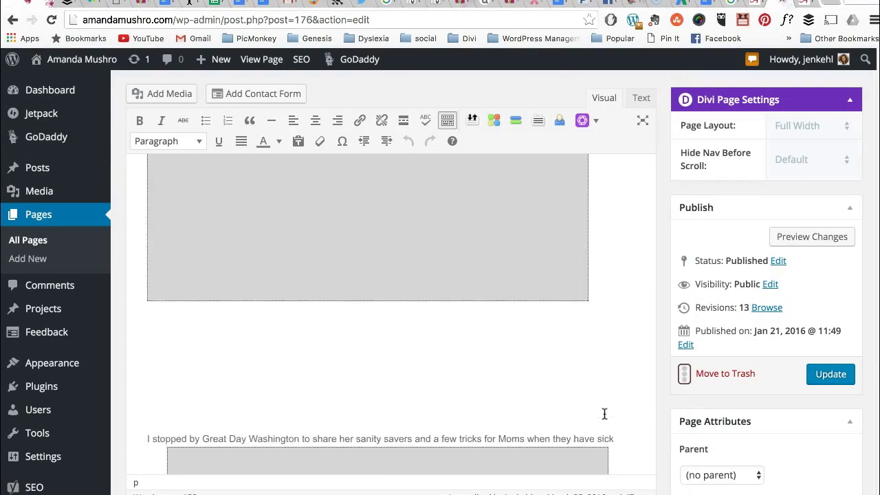
{"action": "scroll", "coordinate": [605, 414], "scroll_direction": "up", "scroll_amount": 6}
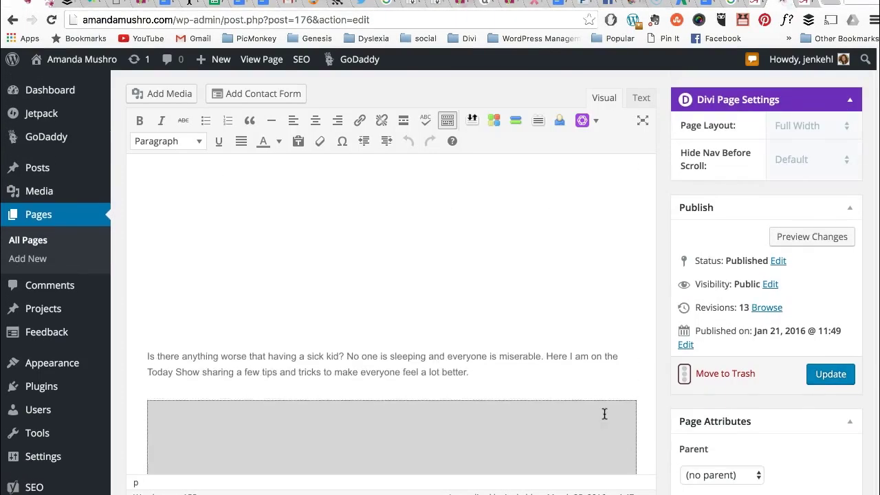
{"action": "scroll", "coordinate": [605, 414], "scroll_direction": "up", "scroll_amount": 2}
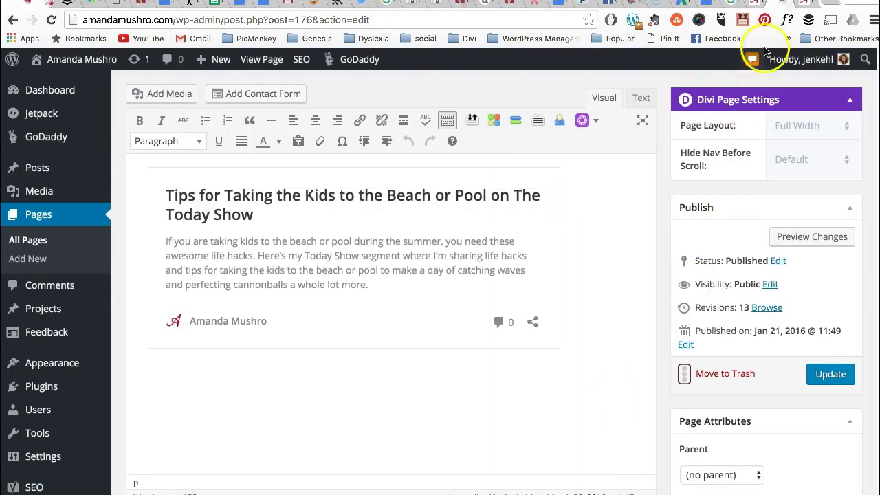
Step: Open a blank new post from the beach tips post's editor
{"action": "left_click", "coordinate": [755, 5]}
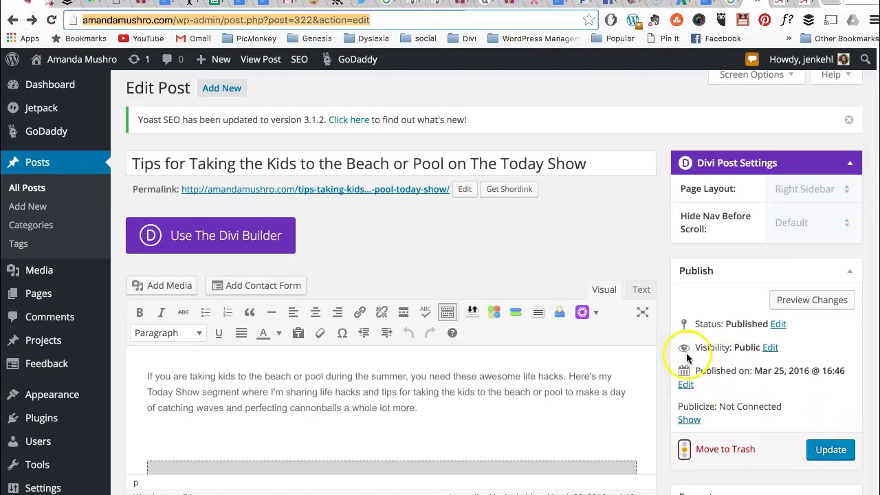
{"action": "left_click", "coordinate": [227, 88]}
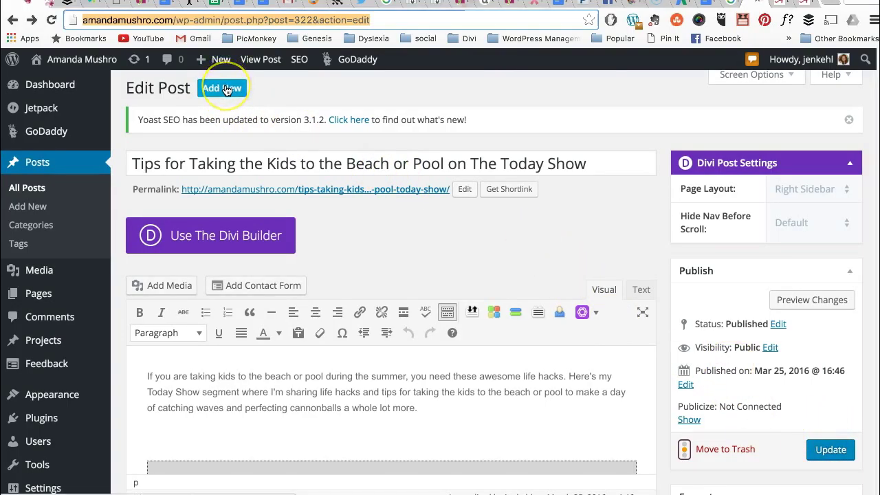
{"action": "left_click", "coordinate": [227, 88]}
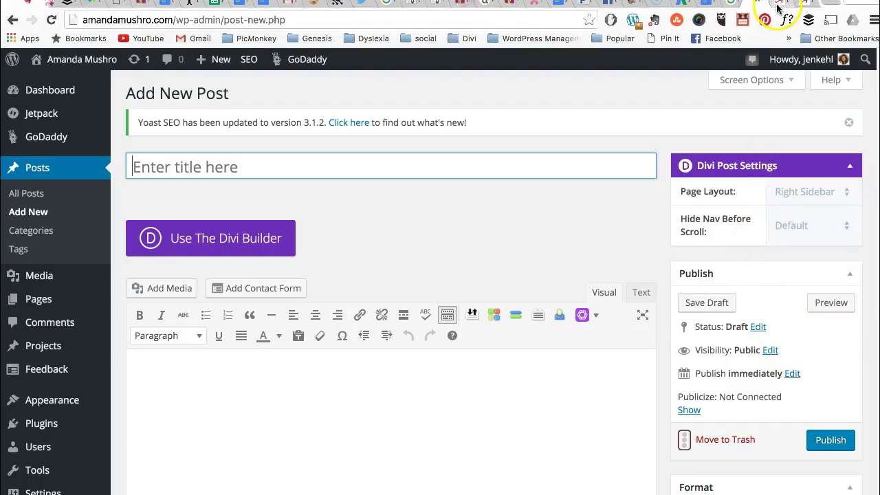
Step: Copy the sick-kid paragraph from the Recent TV Apperances page and return to the new post
{"action": "left_click", "coordinate": [777, 7]}
{"action": "scroll", "coordinate": [603, 367], "scroll_direction": "down", "scroll_amount": 5}
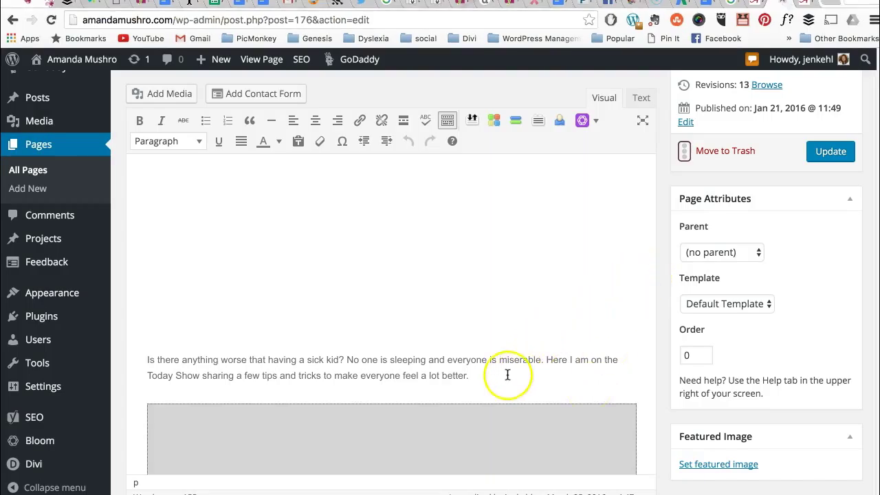
{"action": "left_click_drag", "start_coordinate": [476, 376], "coordinate": [171, 352]}
{"action": "key", "text": "super+c"}
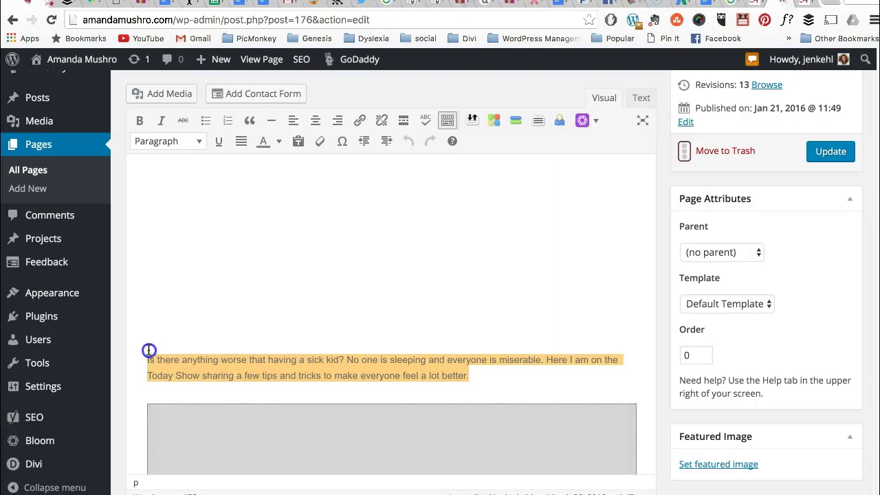
{"action": "left_click", "coordinate": [753, 5]}
Step: Paste the sick-kid paragraph as the post body and enter the post title
{"action": "left_click", "coordinate": [187, 384]}
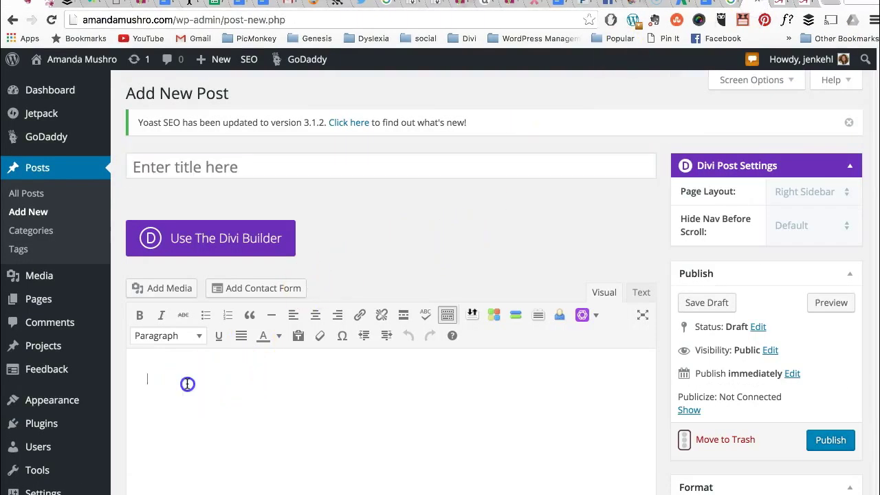
{"action": "key", "text": "super+v"}
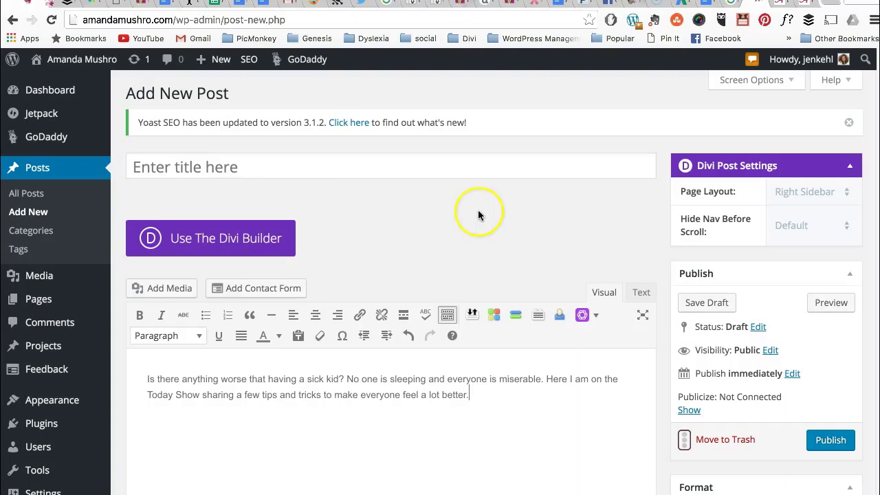
{"action": "left_click", "coordinate": [220, 162]}
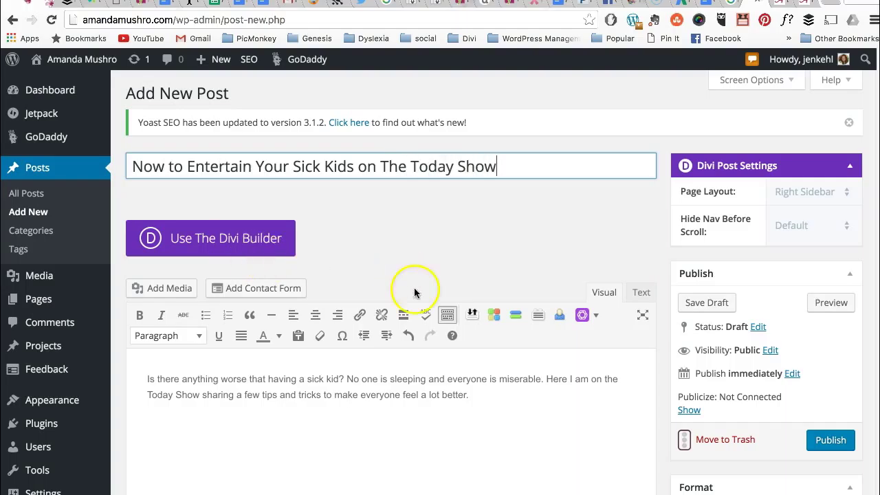
Step: Correct the title's first letter to H and select 'How to Entertain Your Sick Kids'
{"action": "scroll", "coordinate": [468, 411], "scroll_direction": "down", "scroll_amount": 2}
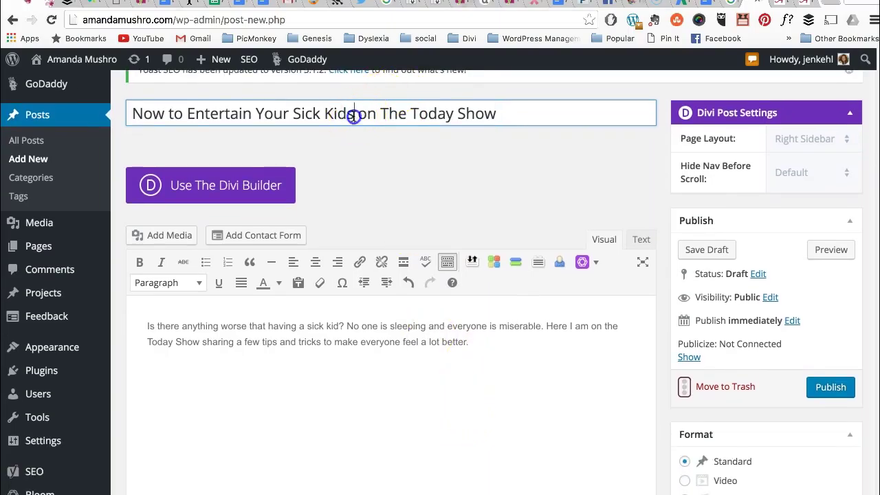
{"action": "left_click_drag", "start_coordinate": [353, 114], "coordinate": [111, 111]}
{"action": "left_click", "coordinate": [146, 112]}
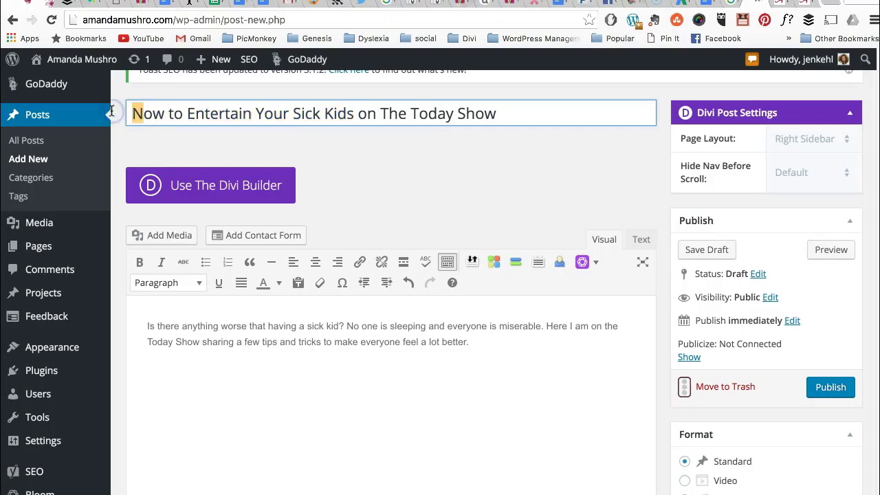
{"action": "type", "text": "H"}
{"action": "left_click", "coordinate": [347, 115]}
{"action": "left_click_drag", "start_coordinate": [346, 116], "coordinate": [132, 117]}
{"action": "key", "text": "super+c"}
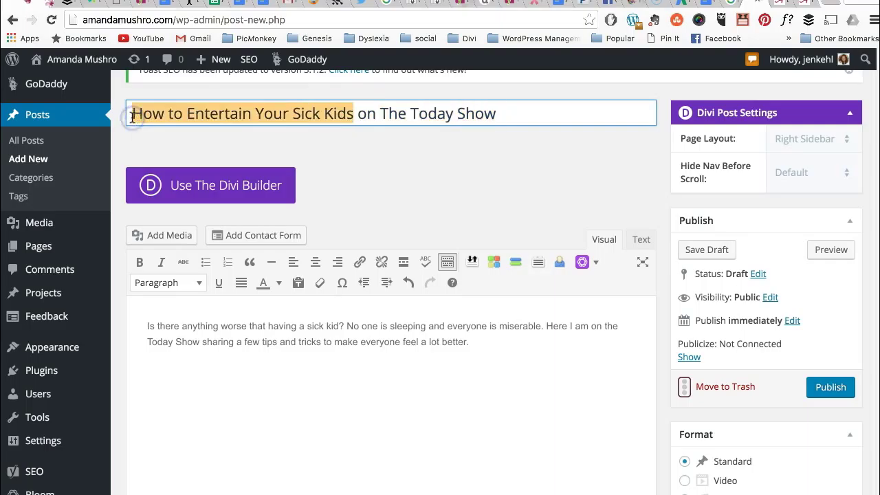
Step: Paste 'How to Entertain Your Sick Kids' as the Yoast focus keyword and review the content analysis
{"action": "scroll", "coordinate": [530, 396], "scroll_direction": "down", "scroll_amount": 3}
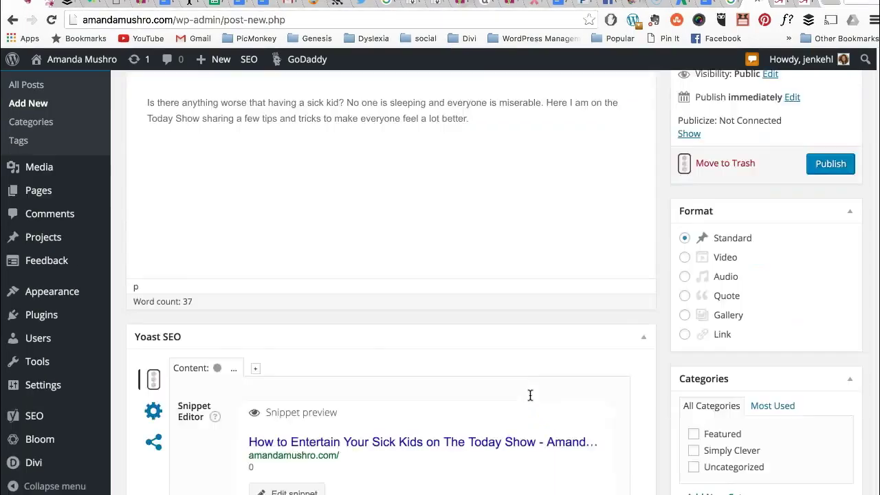
{"action": "scroll", "coordinate": [530, 396], "scroll_direction": "down", "scroll_amount": 5}
{"action": "scroll", "coordinate": [481, 344], "scroll_direction": "up", "scroll_amount": 1}
{"action": "left_click", "coordinate": [277, 253]}
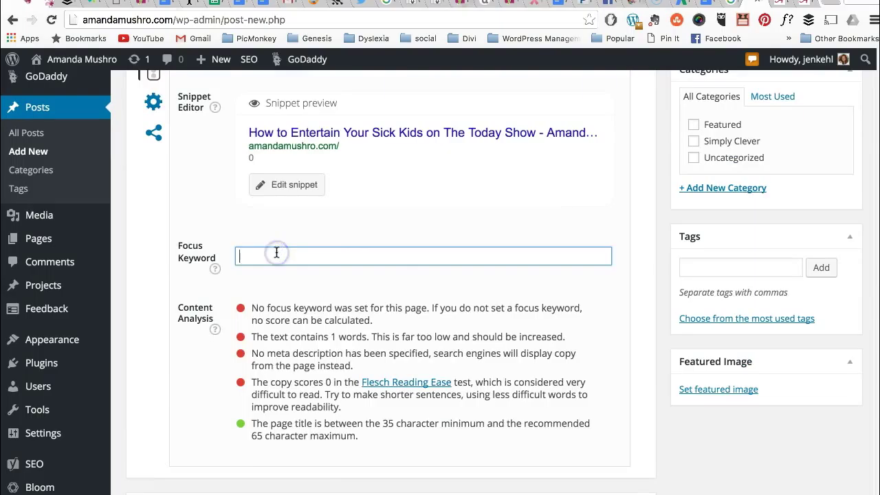
{"action": "key", "text": "super+v"}
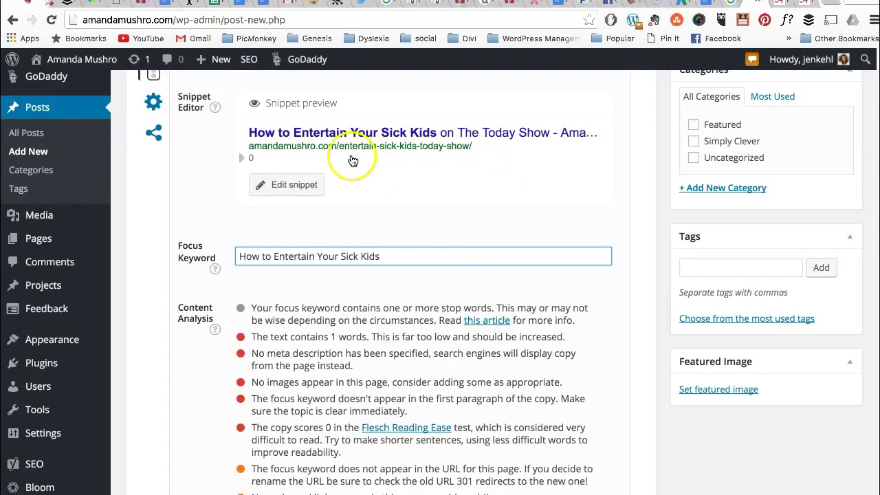
{"action": "scroll", "coordinate": [347, 222], "scroll_direction": "up", "scroll_amount": 15}
{"action": "left_click", "coordinate": [360, 417]}
{"action": "scroll", "coordinate": [507, 382], "scroll_direction": "down", "scroll_amount": 3}
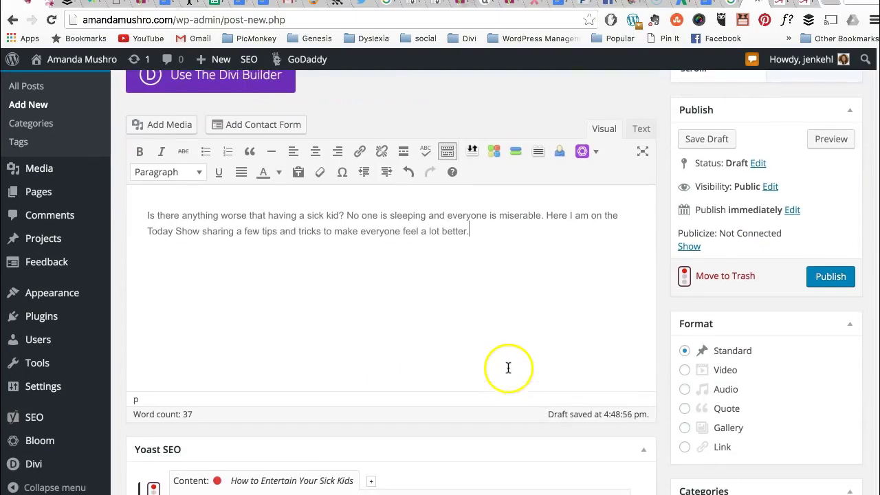
{"action": "scroll", "coordinate": [507, 344], "scroll_direction": "down", "scroll_amount": 8}
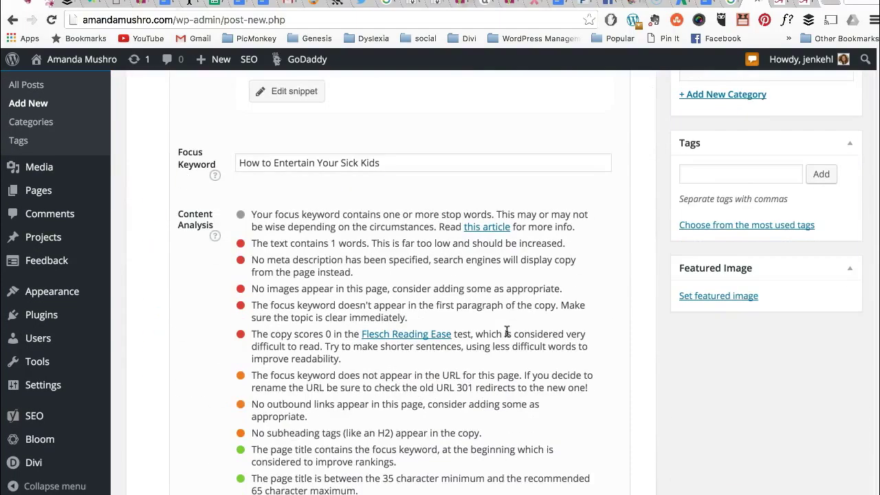
{"action": "scroll", "coordinate": [507, 332], "scroll_direction": "up", "scroll_amount": 3}
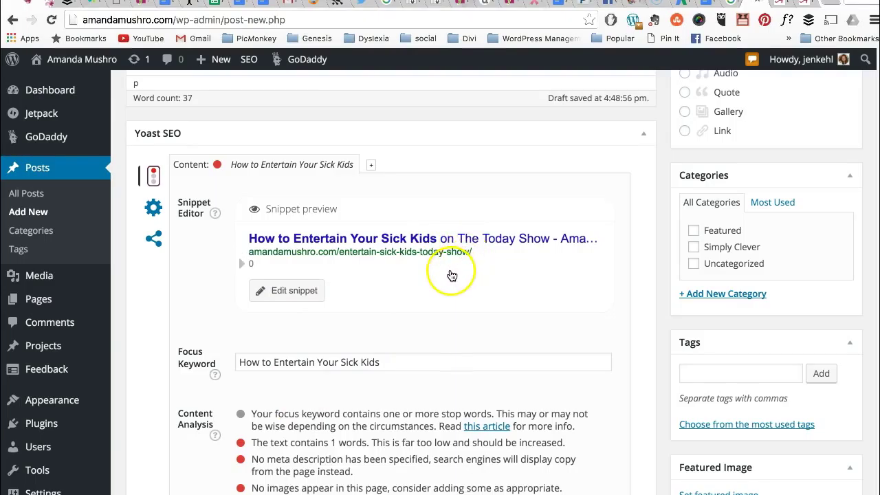
Step: In the Yoast snippet editor, add 'how-to-' and 'your-' to the slug
{"action": "left_click", "coordinate": [303, 291]}
{"action": "left_click", "coordinate": [251, 391]}
{"action": "type", "text": "how"}
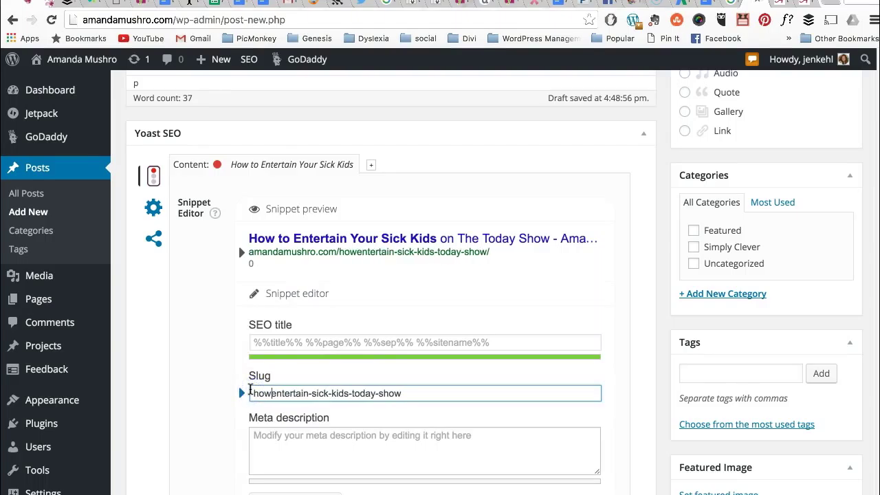
{"action": "type", "text": "-to-"}
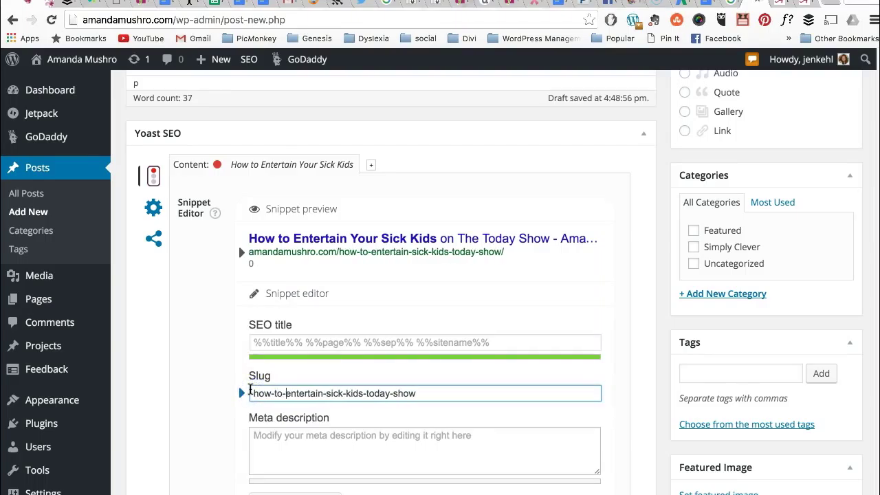
{"action": "left_click", "coordinate": [325, 394]}
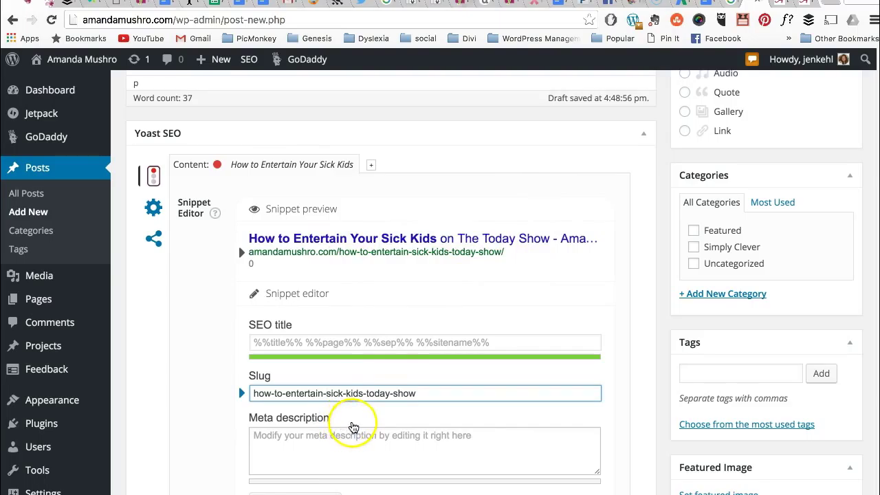
{"action": "scroll", "coordinate": [353, 425], "scroll_direction": "down", "scroll_amount": 3}
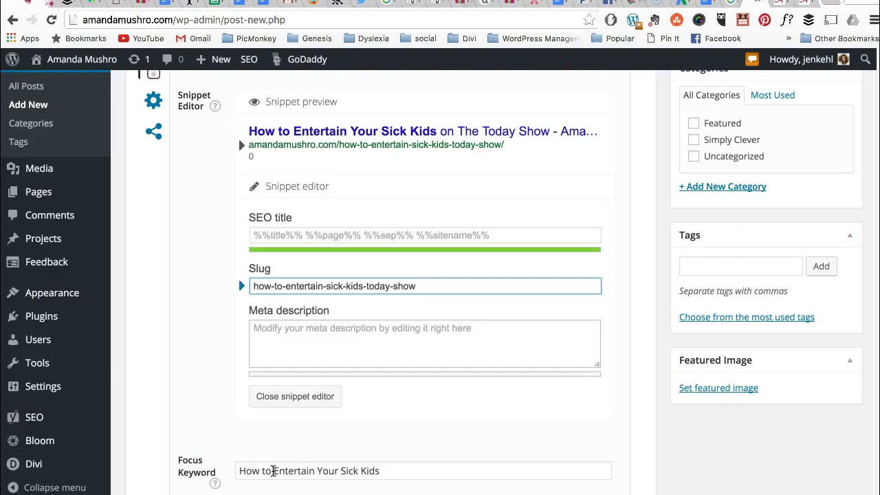
{"action": "scroll", "coordinate": [273, 471], "scroll_direction": "down", "scroll_amount": 2}
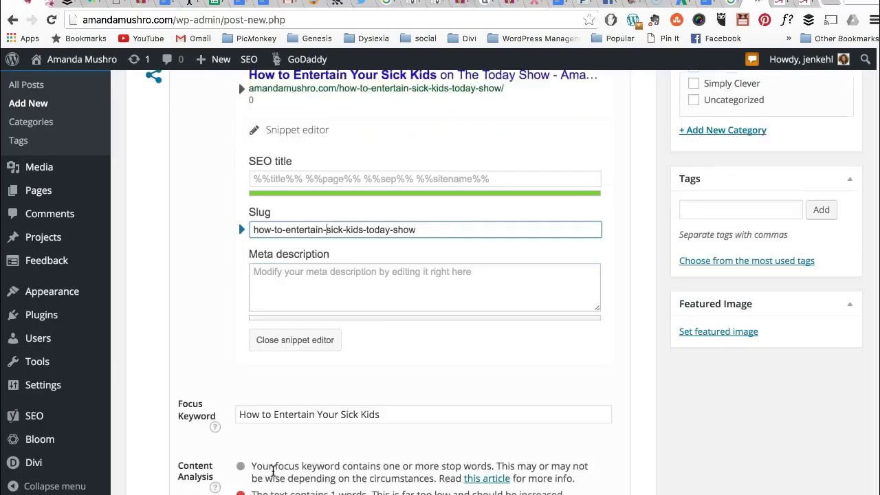
{"action": "scroll", "coordinate": [273, 471], "scroll_direction": "up", "scroll_amount": 3}
{"action": "scroll", "coordinate": [273, 471], "scroll_direction": "up", "scroll_amount": 1}
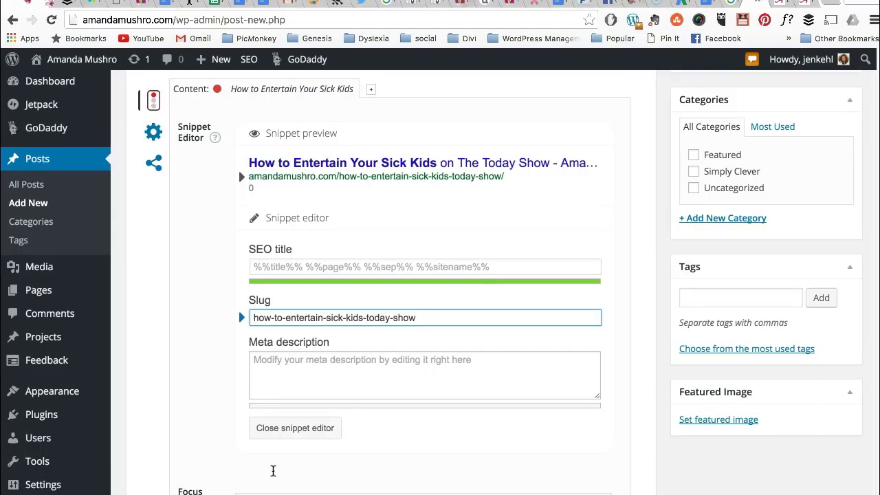
{"action": "type", "text": "your-"}
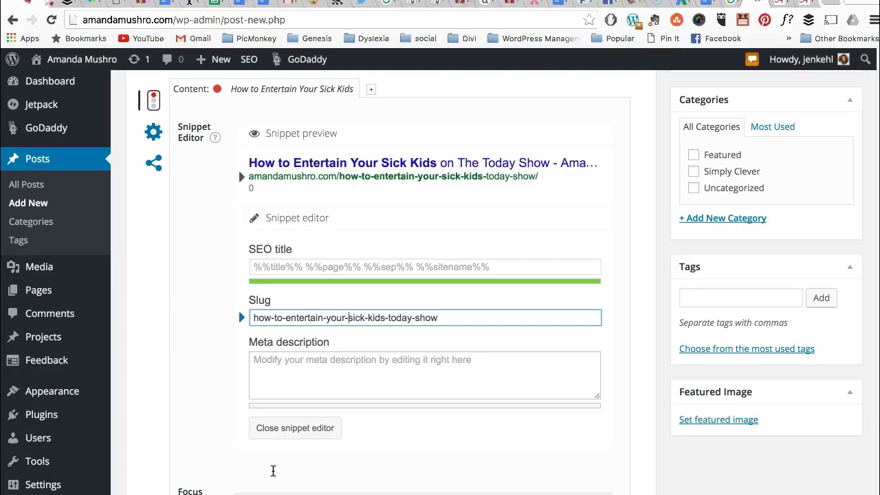
Step: Delete '-today-show' from the slug end, leaving how-to-entertain-your-sick-kids
{"action": "left_click_drag", "start_coordinate": [254, 318], "coordinate": [385, 319]}
{"action": "left_click", "coordinate": [443, 318]}
{"action": "key", "text": "BackSpace"}
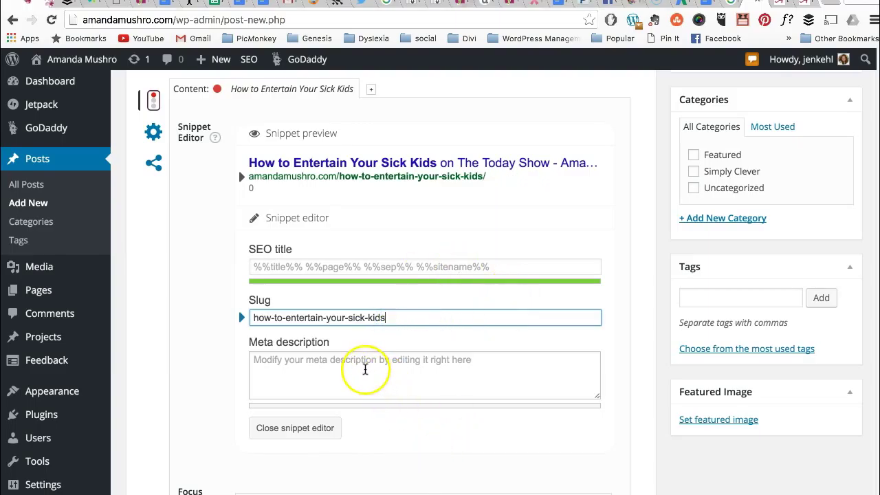
{"action": "left_click", "coordinate": [365, 370]}
{"action": "scroll", "coordinate": [481, 197], "scroll_direction": "up", "scroll_amount": 15}
{"action": "scroll", "coordinate": [482, 197], "scroll_direction": "down", "scroll_amount": 1}
Step: Copy the post's intro paragraph into the empty Yoast meta description
{"action": "left_click", "coordinate": [470, 353]}
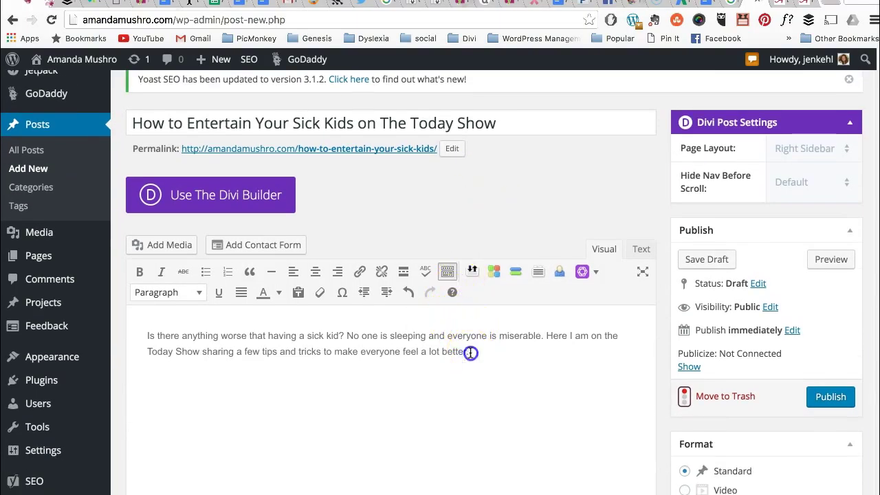
{"action": "left_click_drag", "start_coordinate": [470, 352], "coordinate": [151, 331]}
{"action": "key", "text": "super+c"}
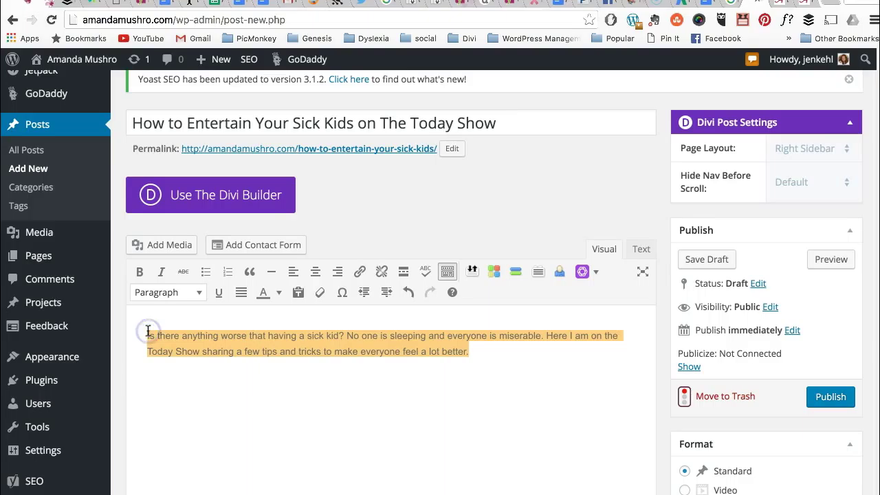
{"action": "left_click", "coordinate": [334, 392]}
{"action": "scroll", "coordinate": [373, 358], "scroll_direction": "down", "scroll_amount": 3}
{"action": "scroll", "coordinate": [373, 357], "scroll_direction": "down", "scroll_amount": 5}
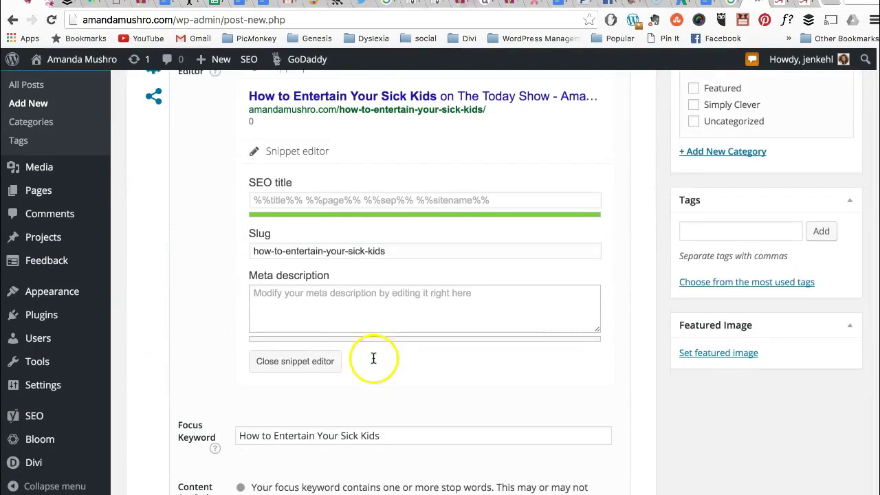
{"action": "left_click", "coordinate": [271, 306]}
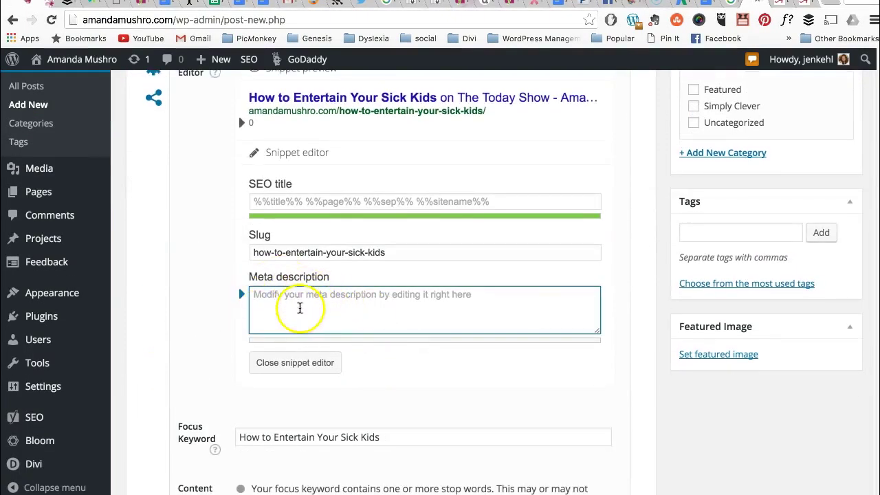
{"action": "key", "text": "super+v"}
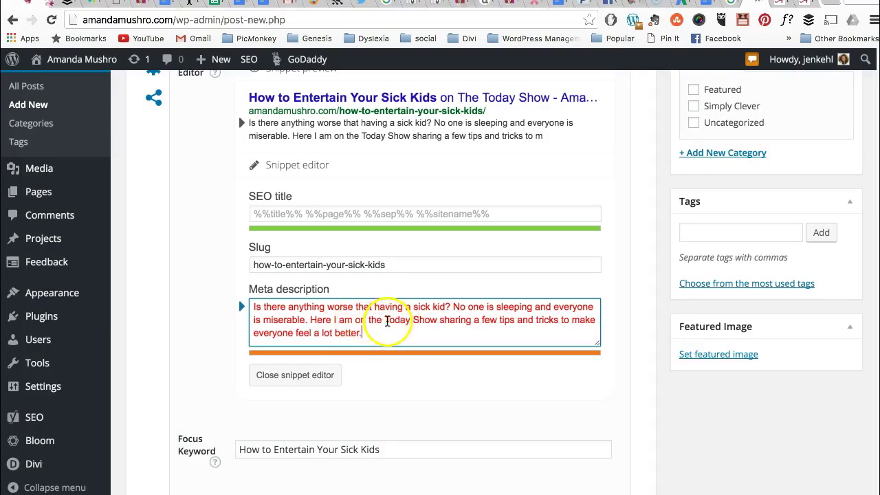
Step: Remove 'Here' and the sentence about no one sleeping from the meta description
{"action": "left_click", "coordinate": [385, 320]}
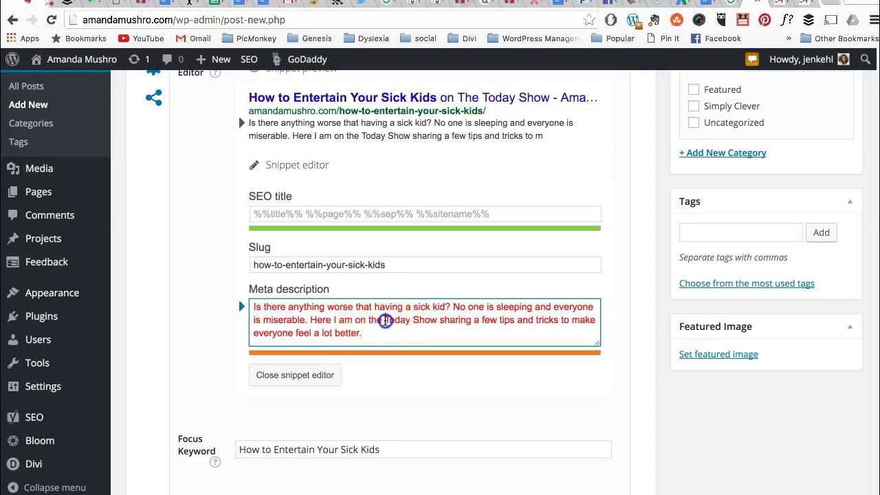
{"action": "left_click", "coordinate": [329, 321]}
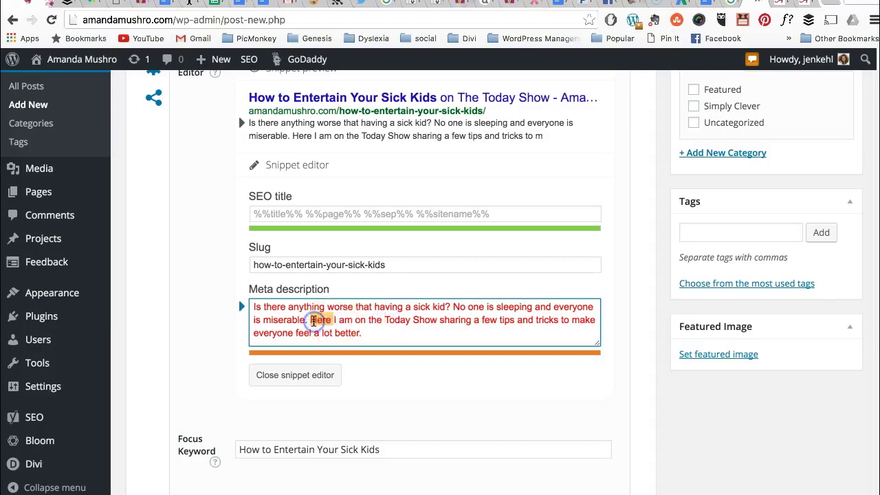
{"action": "key", "text": "BackSpace"}
{"action": "key", "text": "BackSpace"}
{"action": "key", "text": "BackSpace"}
{"action": "type", "text": "'"}
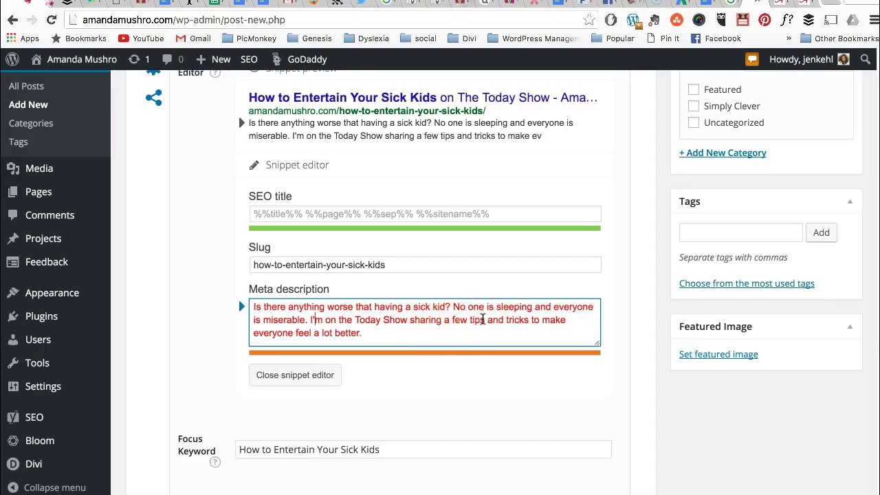
{"action": "left_click_drag", "start_coordinate": [310, 320], "coordinate": [459, 306]}
{"action": "key", "text": "BackSpace"}
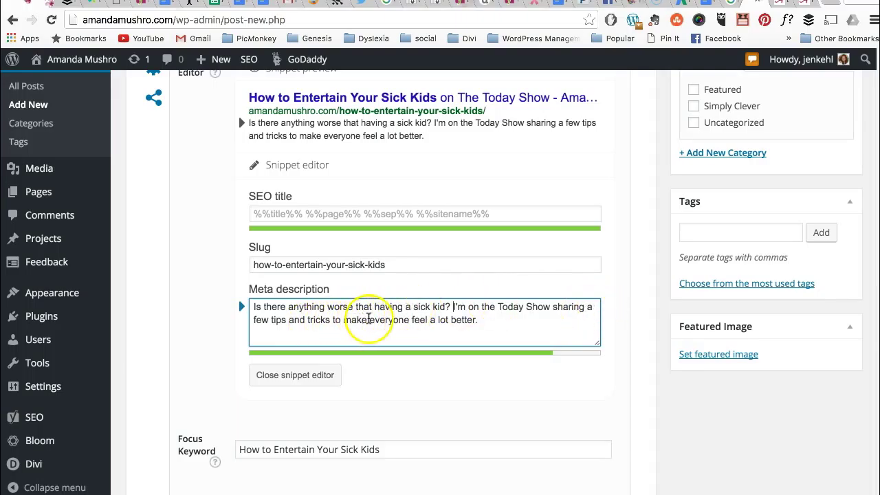
Step: Reword the description's ending to 'on how to entertain your sick kids'
{"action": "left_click_drag", "start_coordinate": [491, 322], "coordinate": [345, 322]}
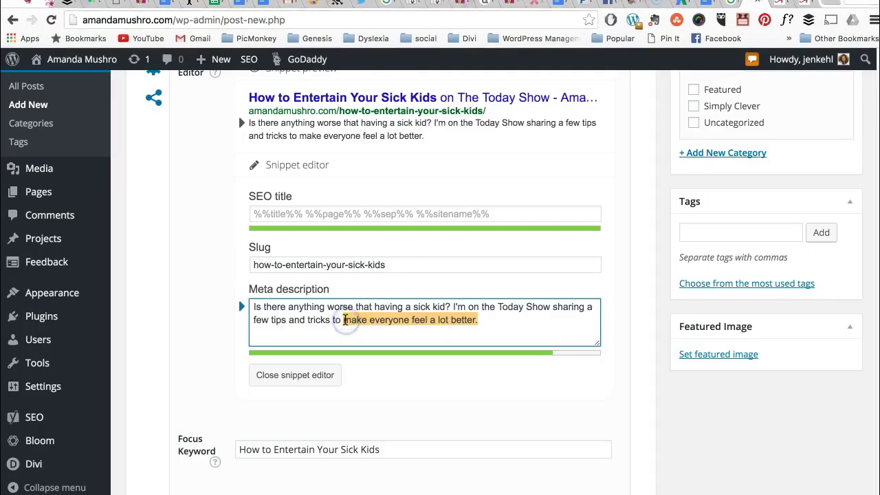
{"action": "type", "text": "e"}
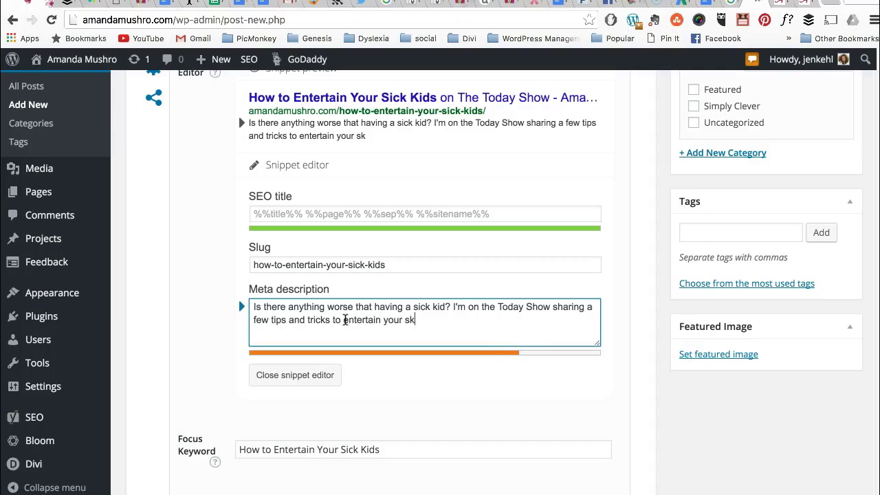
{"action": "type", "text": "ntertain your sick kids"}
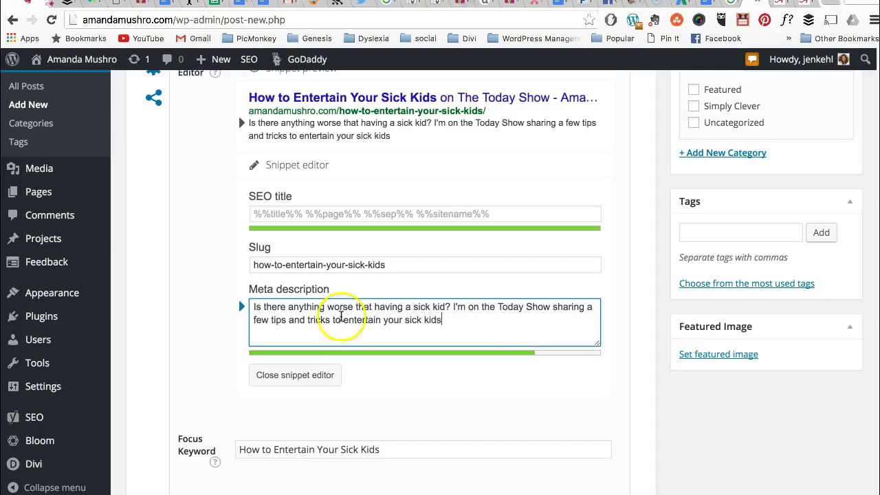
{"action": "left_click", "coordinate": [330, 320]}
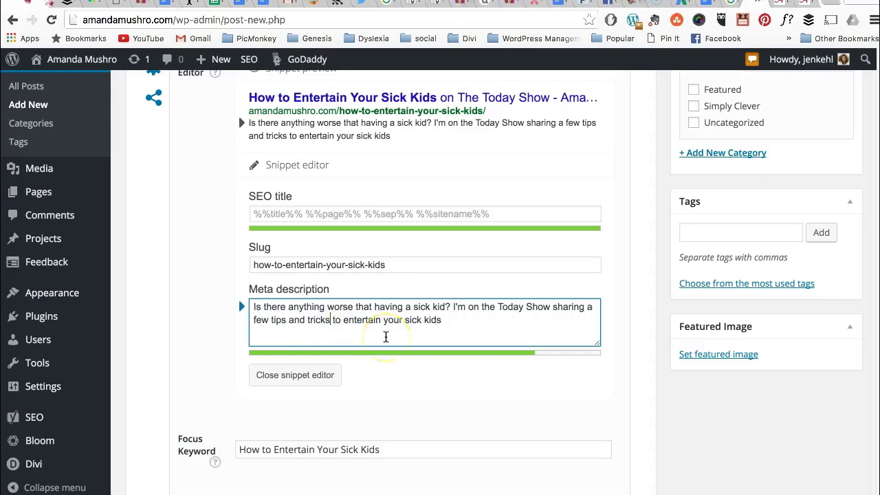
{"action": "type", "text": "on how"}
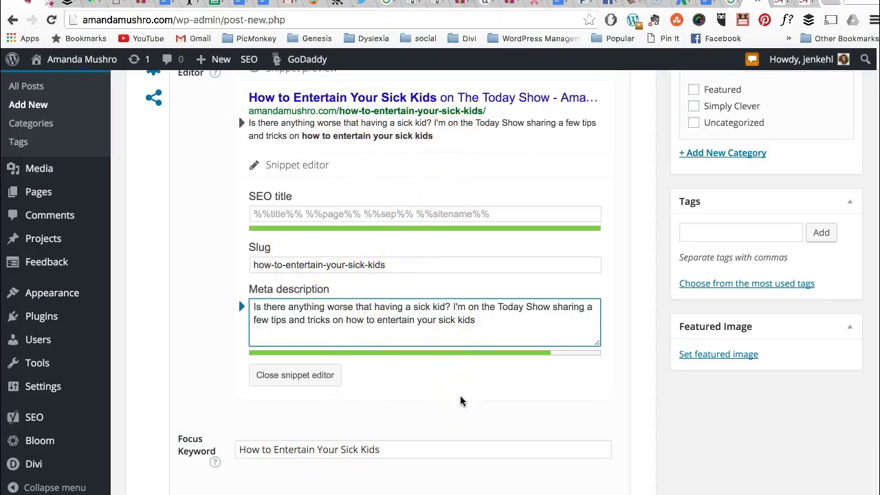
{"action": "scroll", "coordinate": [407, 379], "scroll_direction": "up", "scroll_amount": 2}
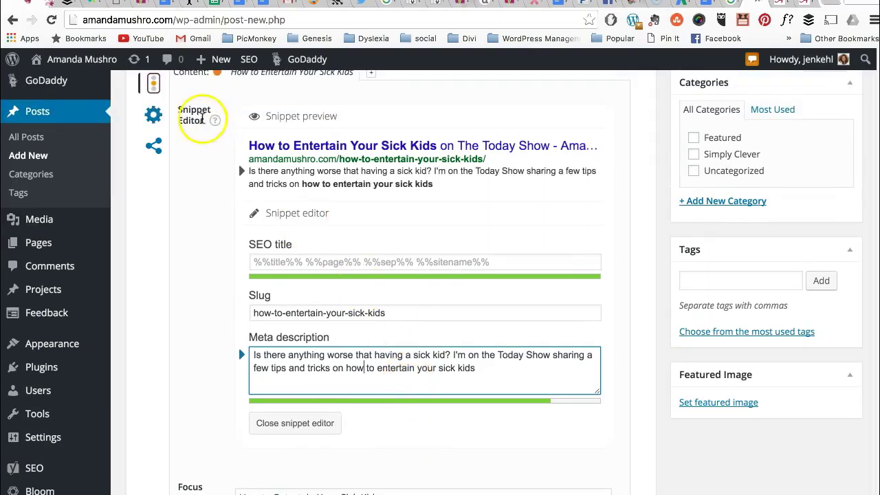
{"action": "scroll", "coordinate": [231, 250], "scroll_direction": "up", "scroll_amount": 2}
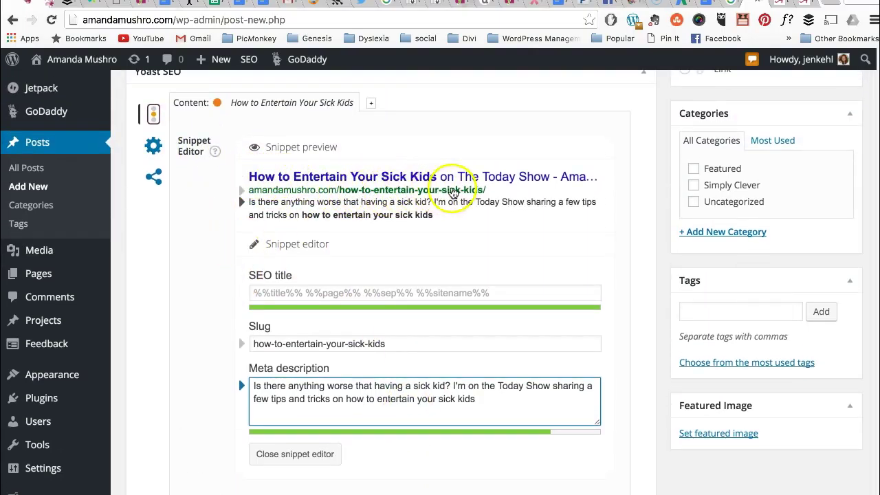
{"action": "scroll", "coordinate": [309, 451], "scroll_direction": "down", "scroll_amount": 4}
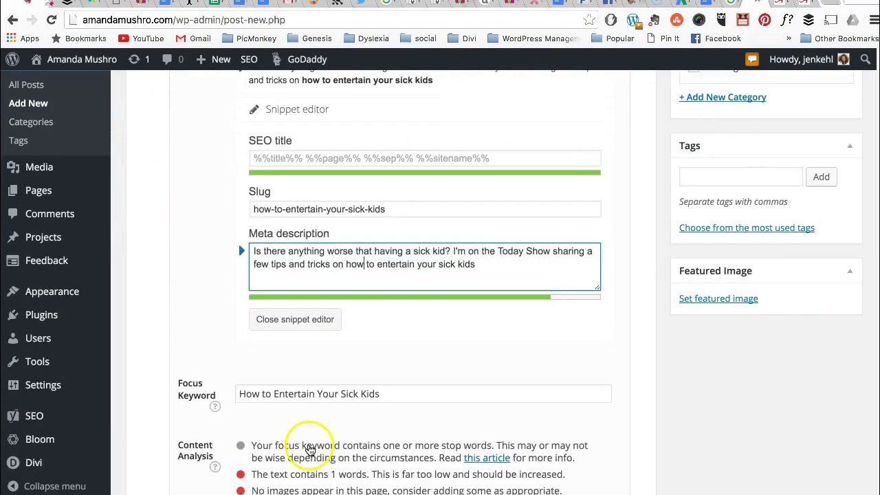
{"action": "scroll", "coordinate": [385, 343], "scroll_direction": "up", "scroll_amount": 5}
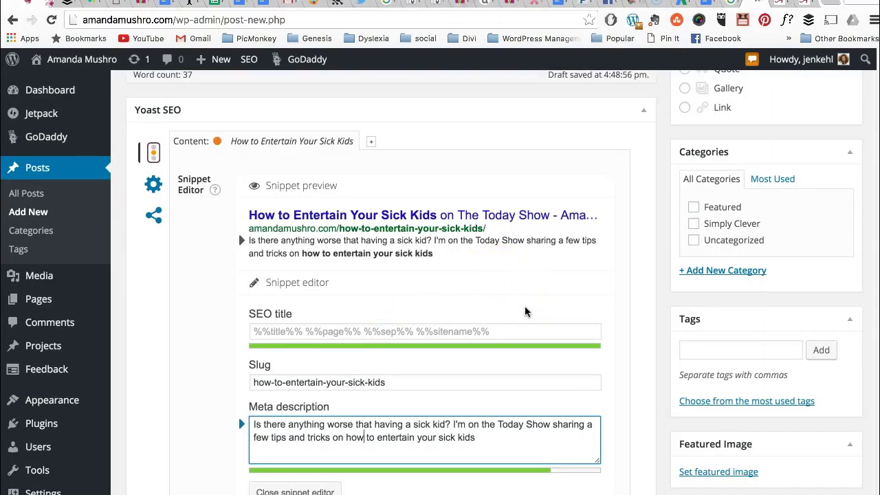
Step: File the post under the Simply Clever category
{"action": "left_click", "coordinate": [693, 224]}
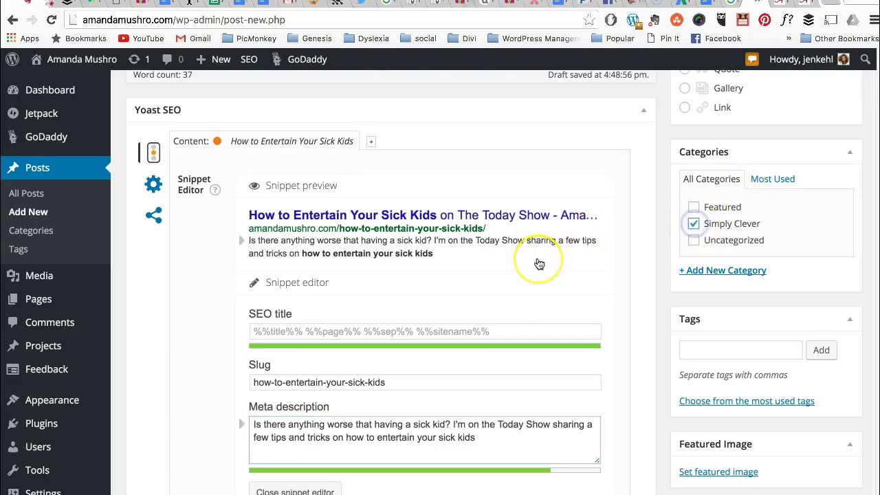
{"action": "scroll", "coordinate": [539, 263], "scroll_direction": "down", "scroll_amount": 5}
{"action": "scroll", "coordinate": [538, 262], "scroll_direction": "up", "scroll_amount": 15}
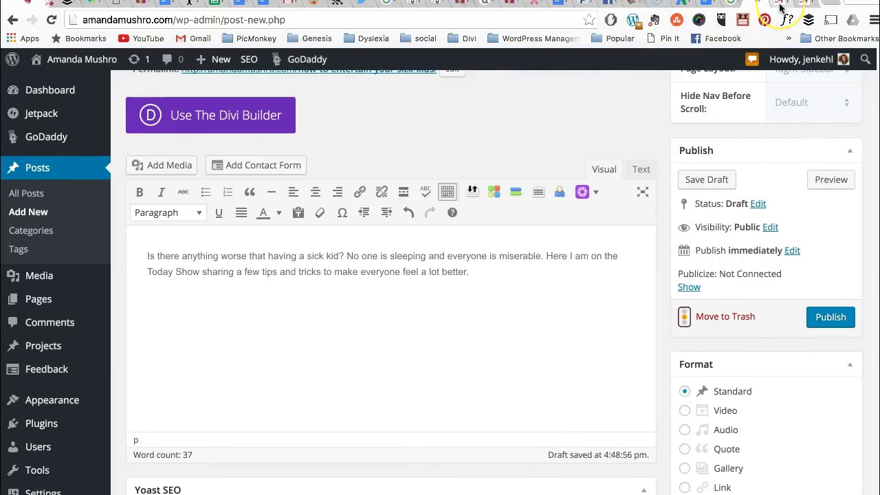
Step: Copy the Today Show video iframe code from the other page's Text view
{"action": "left_click", "coordinate": [781, 7]}
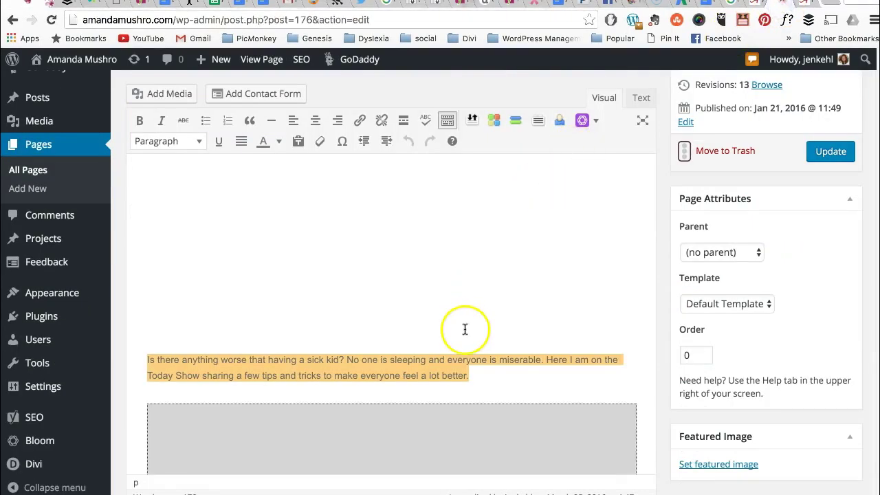
{"action": "left_click", "coordinate": [641, 98]}
{"action": "scroll", "coordinate": [344, 357], "scroll_direction": "down", "scroll_amount": 5}
{"action": "left_click_drag", "start_coordinate": [207, 328], "coordinate": [135, 290]}
{"action": "key", "text": "super+c"}
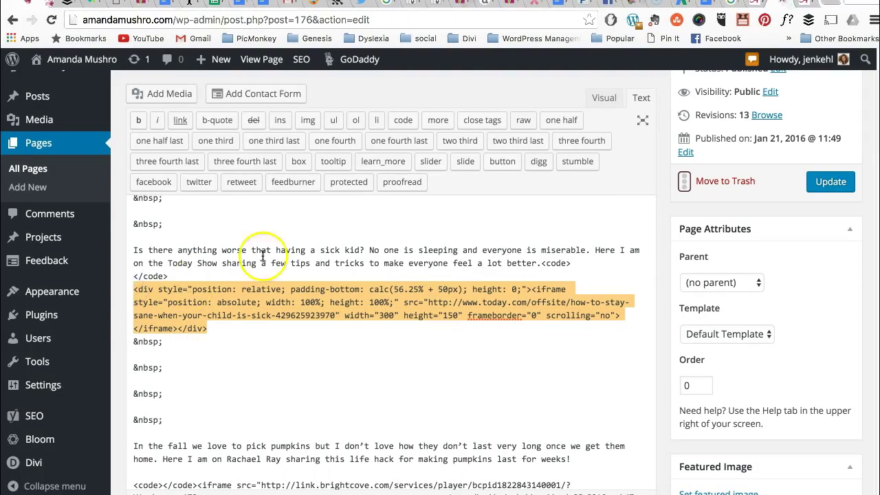
Step: Paste the iframe code below the paragraph in the post's Text view, then return to Visual
{"action": "left_click", "coordinate": [757, 4]}
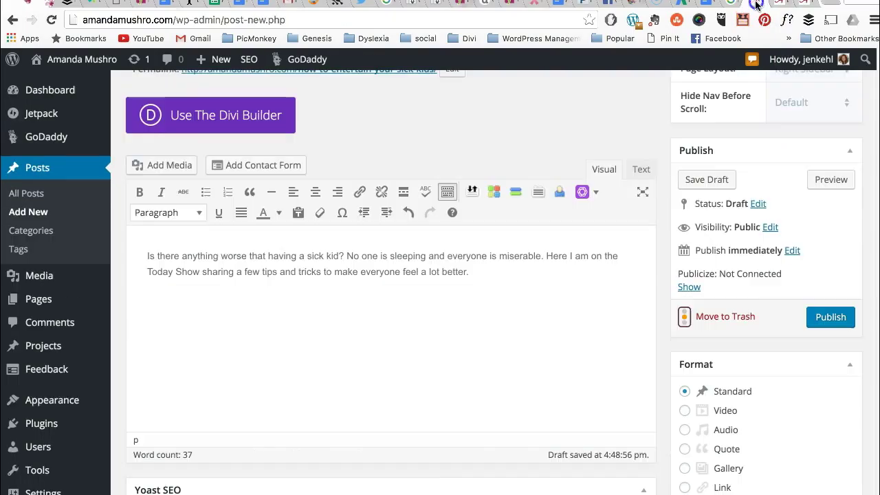
{"action": "left_click", "coordinate": [636, 170]}
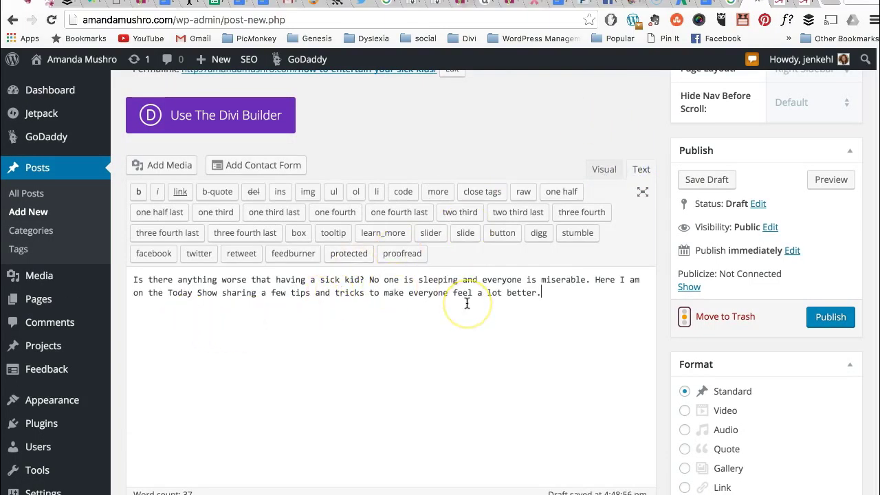
{"action": "key", "text": "super+v"}
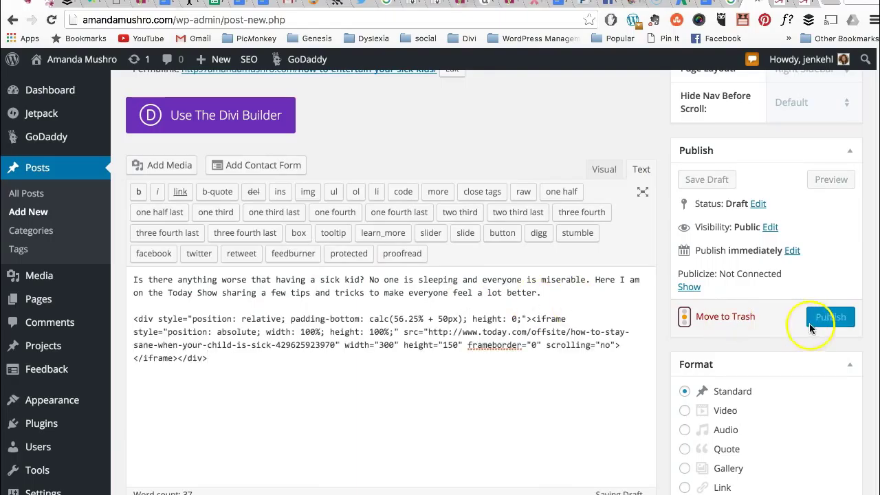
{"action": "left_click", "coordinate": [609, 169]}
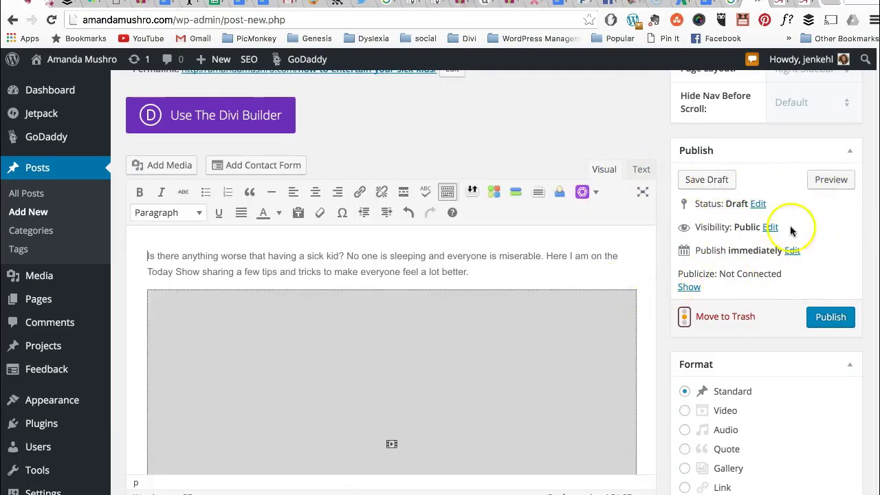
Step: Publish the sick-kids post
{"action": "scroll", "coordinate": [802, 261], "scroll_direction": "down", "scroll_amount": 3}
{"action": "scroll", "coordinate": [808, 264], "scroll_direction": "up", "scroll_amount": 3}
{"action": "scroll", "coordinate": [807, 264], "scroll_direction": "up", "scroll_amount": 1}
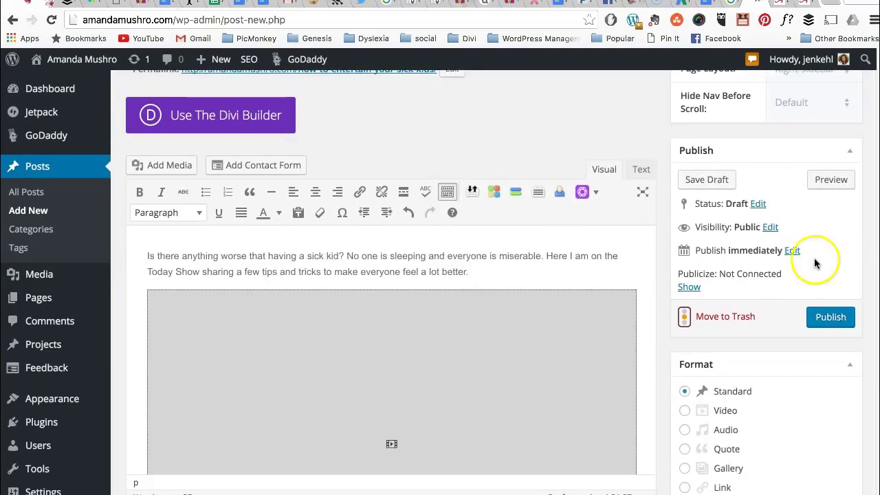
{"action": "left_click", "coordinate": [834, 318]}
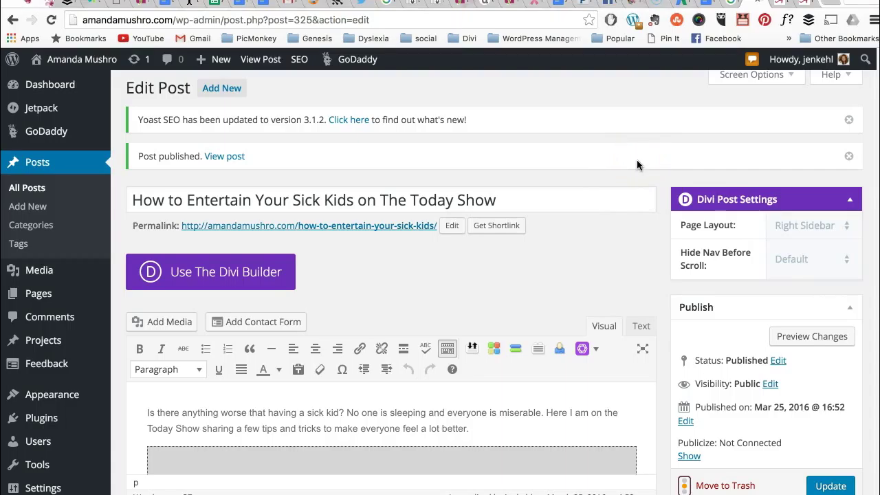
Step: View the live post at /how-to-entertain-your-sick-kids/, select its address, and return to Edit Post
{"action": "left_click", "coordinate": [232, 157]}
{"action": "left_click", "coordinate": [231, 157]}
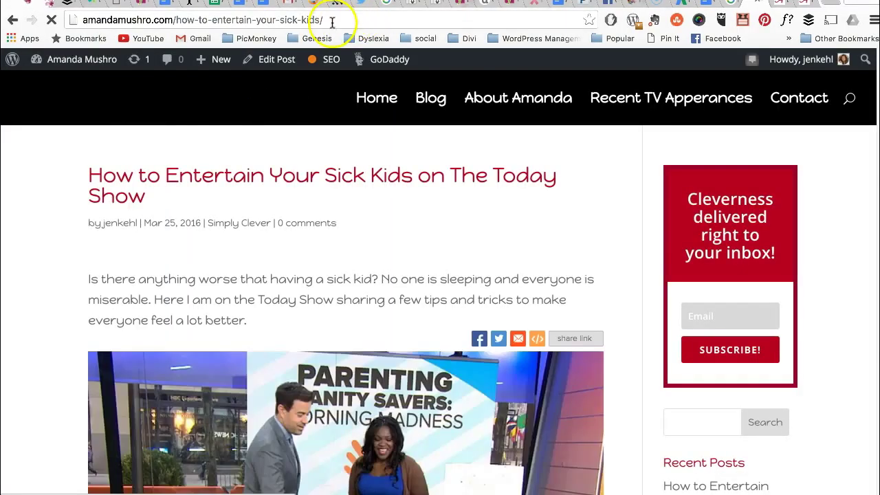
{"action": "left_click", "coordinate": [333, 20]}
{"action": "key", "text": "ctrl+c"}
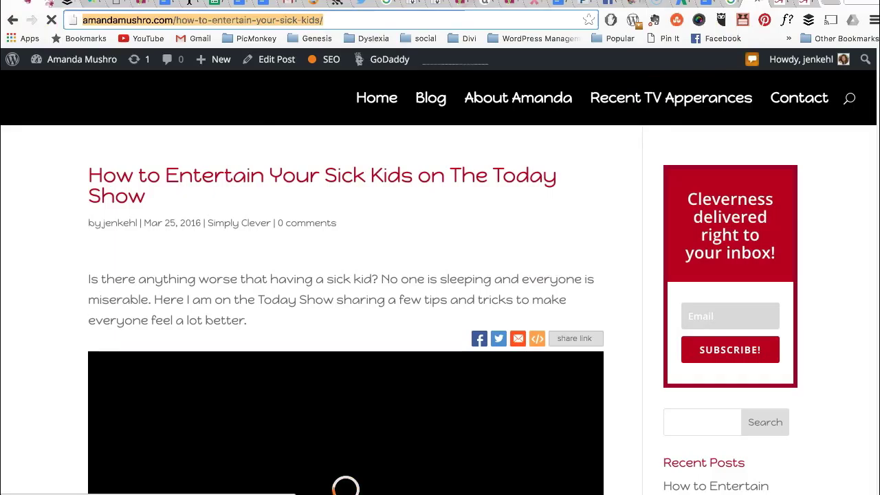
{"action": "left_click", "coordinate": [11, 21]}
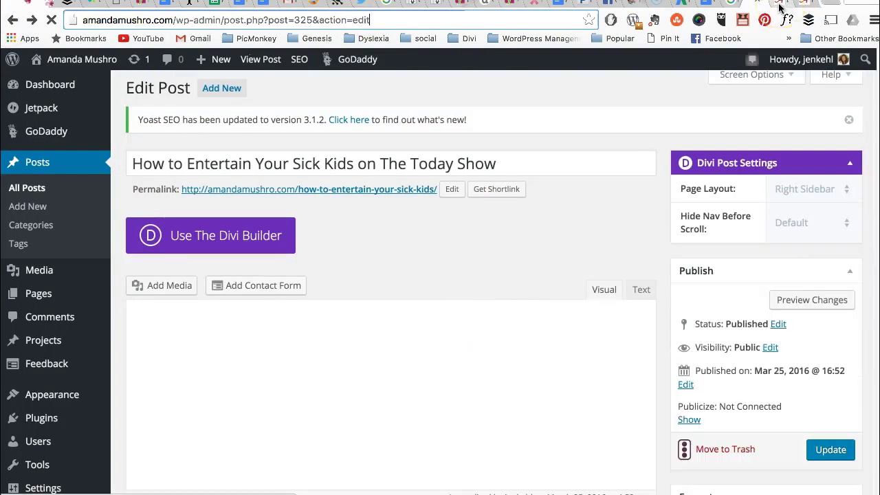
Step: On the Recent TV Apperances page's Visual view, paste the sick-kids post URL below the last card
{"action": "left_click", "coordinate": [779, 7]}
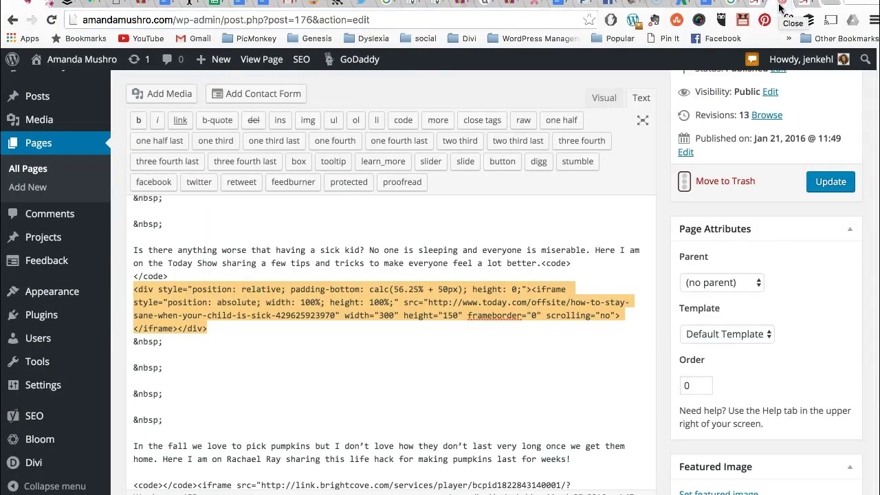
{"action": "scroll", "coordinate": [550, 257], "scroll_direction": "up", "scroll_amount": 2}
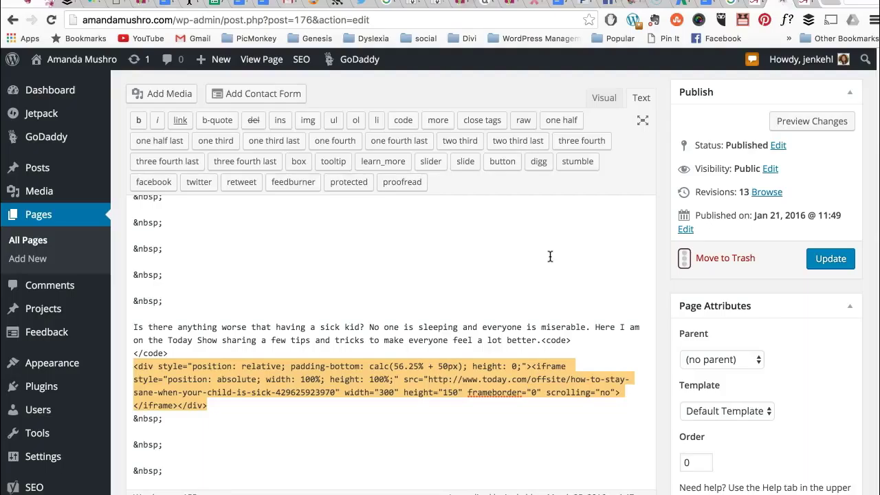
{"action": "scroll", "coordinate": [550, 256], "scroll_direction": "up", "scroll_amount": 5}
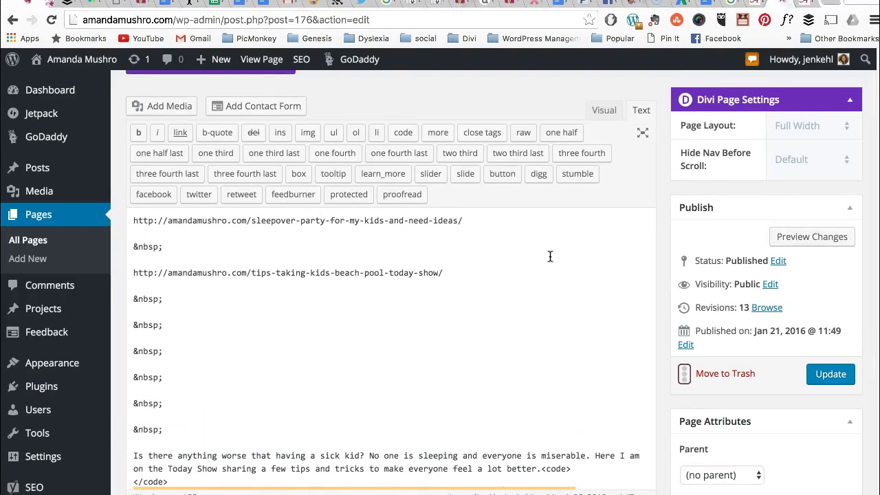
{"action": "scroll", "coordinate": [550, 256], "scroll_direction": "down", "scroll_amount": 1}
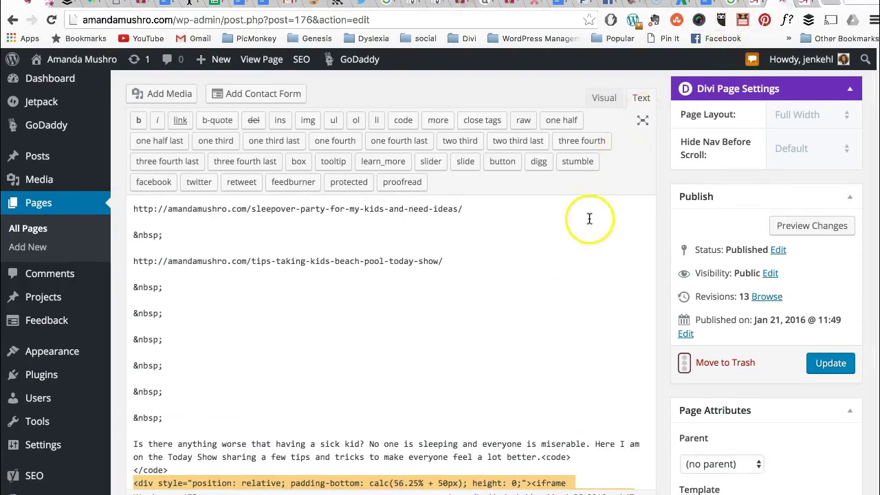
{"action": "scroll", "coordinate": [591, 220], "scroll_direction": "up", "scroll_amount": 3}
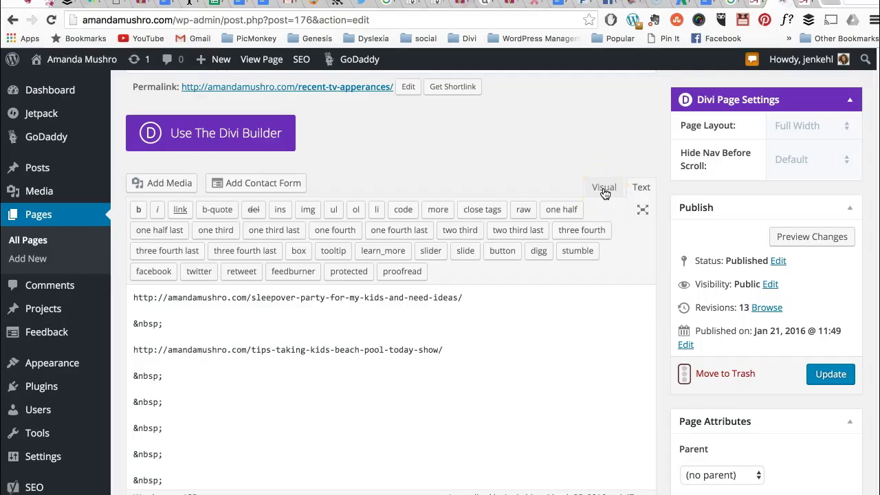
{"action": "left_click", "coordinate": [604, 187]}
{"action": "scroll", "coordinate": [511, 418], "scroll_direction": "down", "scroll_amount": 4}
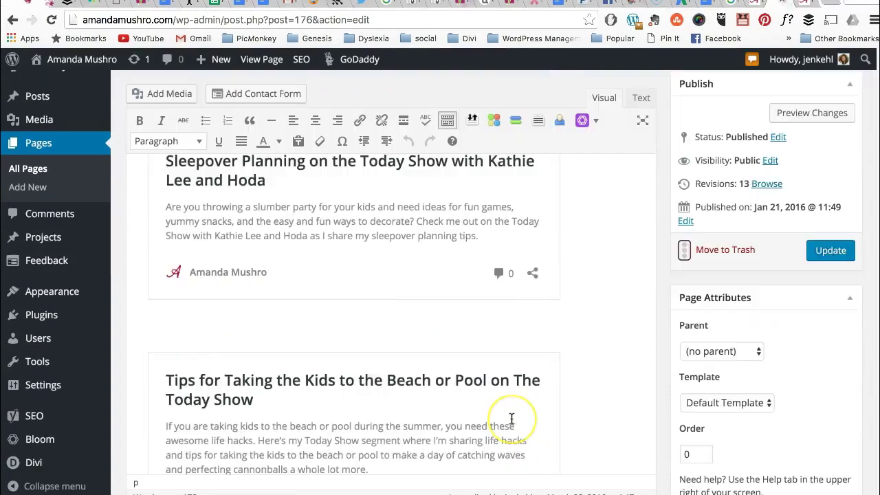
{"action": "scroll", "coordinate": [512, 418], "scroll_direction": "down", "scroll_amount": 6}
{"action": "left_click", "coordinate": [155, 346]}
{"action": "key", "text": "ctrl+v"}
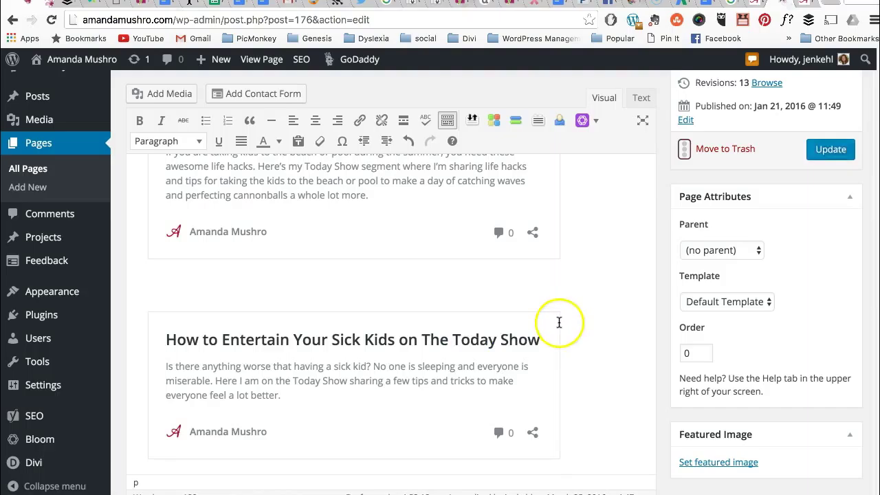
Step: Delete the stray paragraph and iframe code below the card in Text view, then update the page
{"action": "scroll", "coordinate": [559, 318], "scroll_direction": "up", "scroll_amount": 2}
{"action": "scroll", "coordinate": [559, 318], "scroll_direction": "up", "scroll_amount": 3}
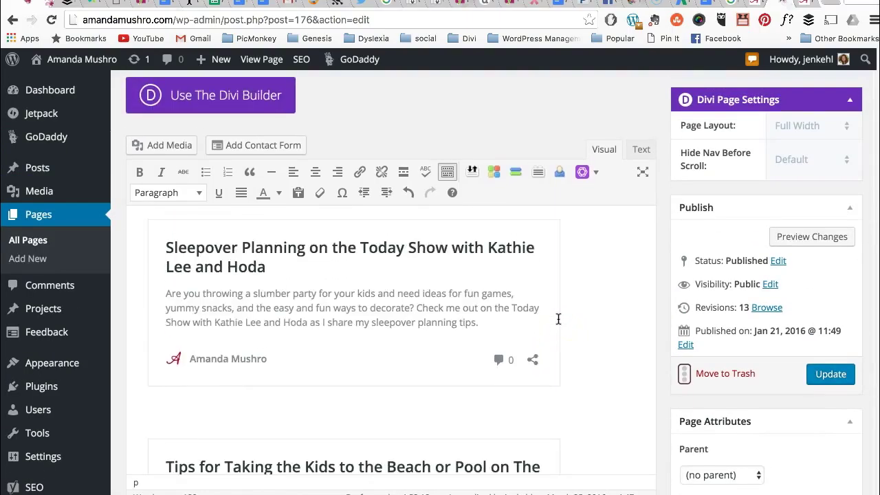
{"action": "scroll", "coordinate": [559, 319], "scroll_direction": "down", "scroll_amount": 8}
{"action": "scroll", "coordinate": [559, 318], "scroll_direction": "up", "scroll_amount": 5}
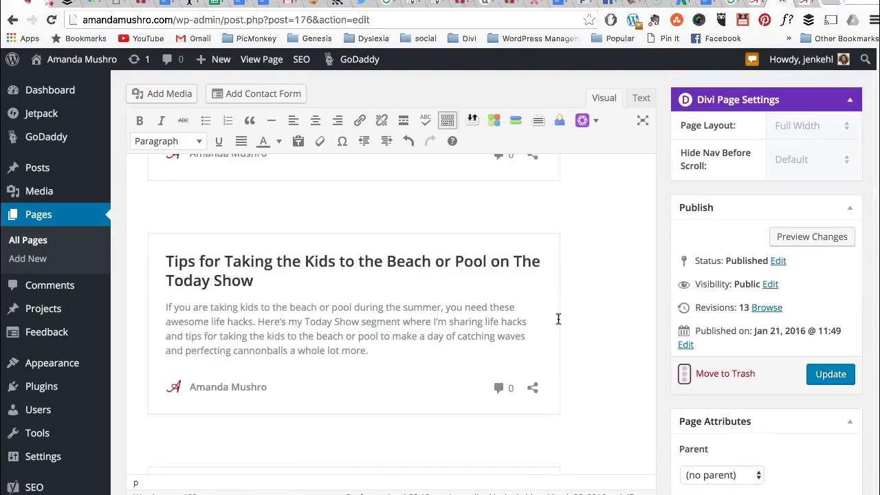
{"action": "scroll", "coordinate": [558, 319], "scroll_direction": "down", "scroll_amount": 5}
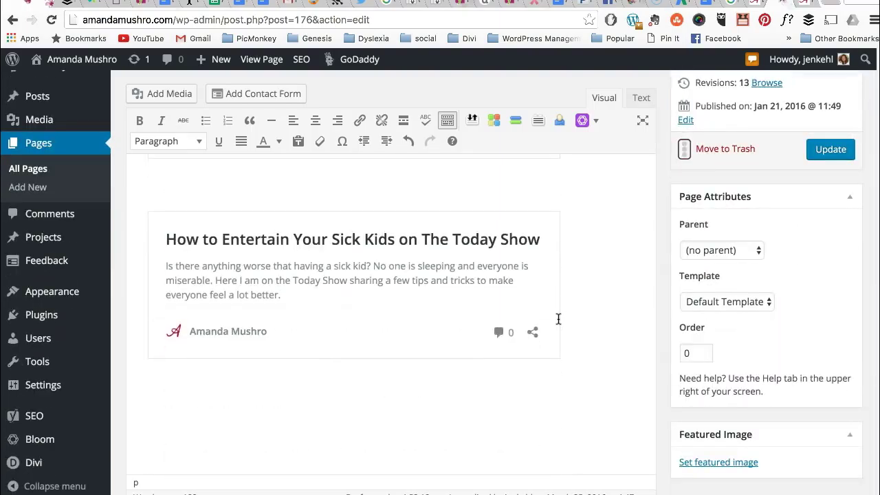
{"action": "left_click", "coordinate": [552, 434]}
{"action": "type", "text": "Is there anything worse that having a sick kid? No one is sleeping and everyone is miserable. Here I am on the Today Show sharing a few tips and tricks to make everyone feel a lot better."}
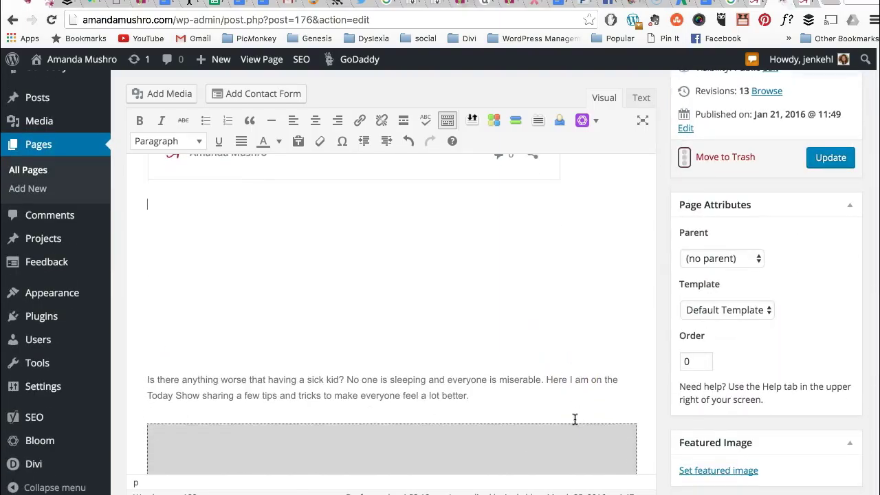
{"action": "left_click", "coordinate": [640, 98]}
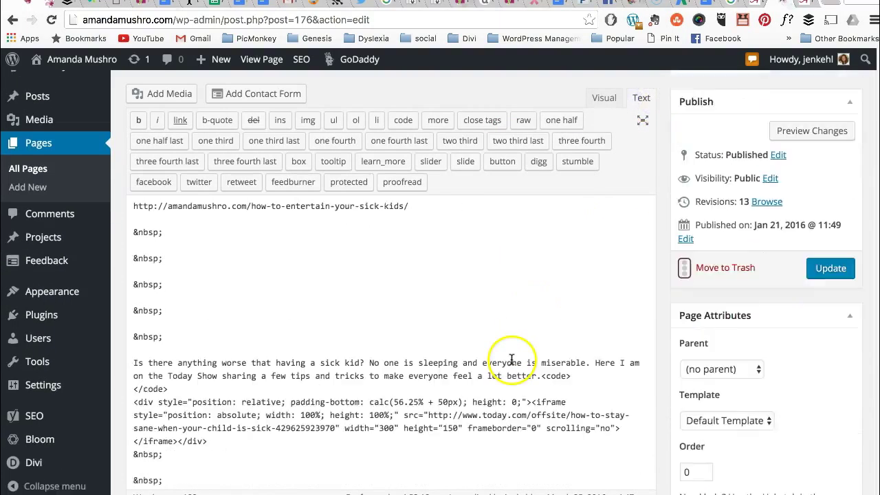
{"action": "scroll", "coordinate": [512, 360], "scroll_direction": "down", "scroll_amount": 2}
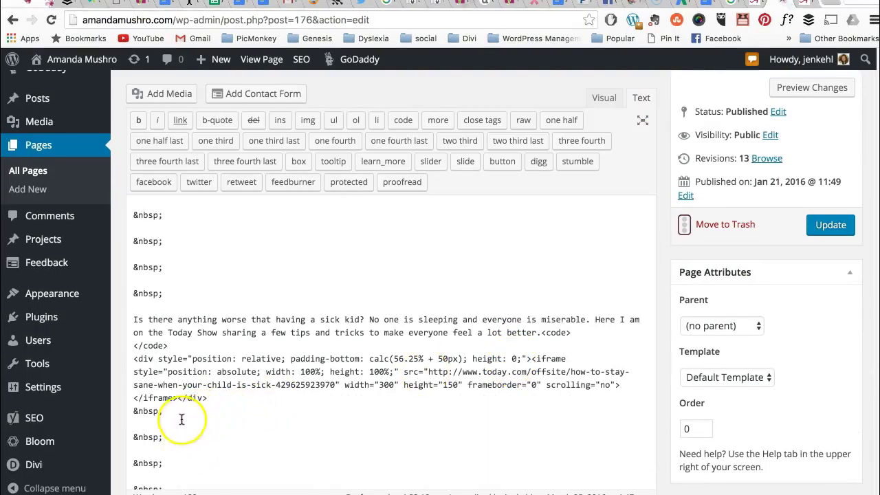
{"action": "left_click_drag", "start_coordinate": [181, 418], "coordinate": [132, 265]}
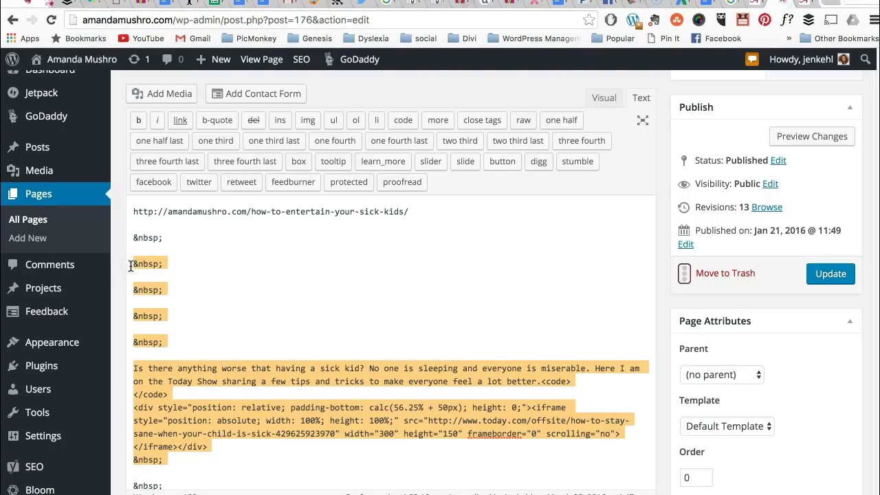
{"action": "key", "text": "BackSpace"}
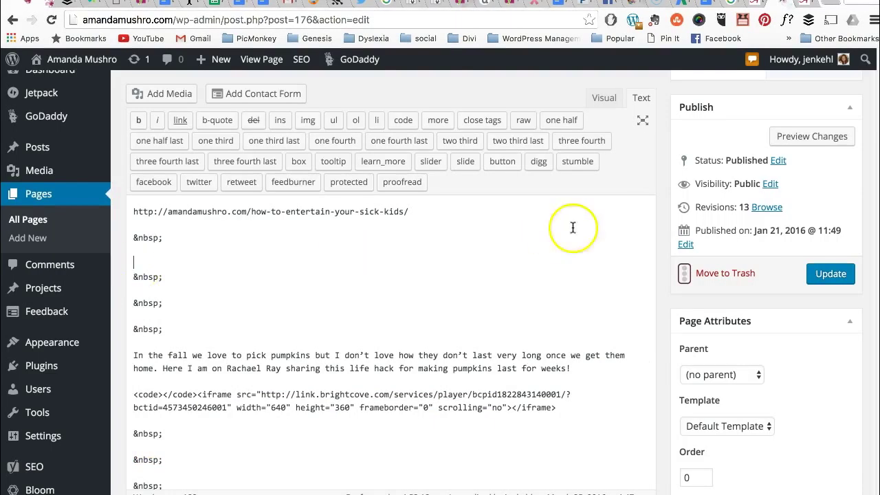
{"action": "left_click", "coordinate": [830, 275]}
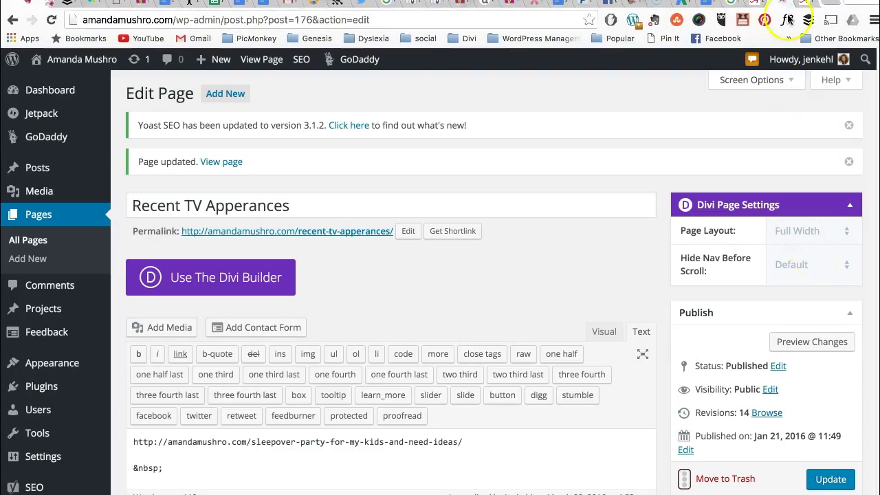
{"action": "left_click", "coordinate": [755, 5]}
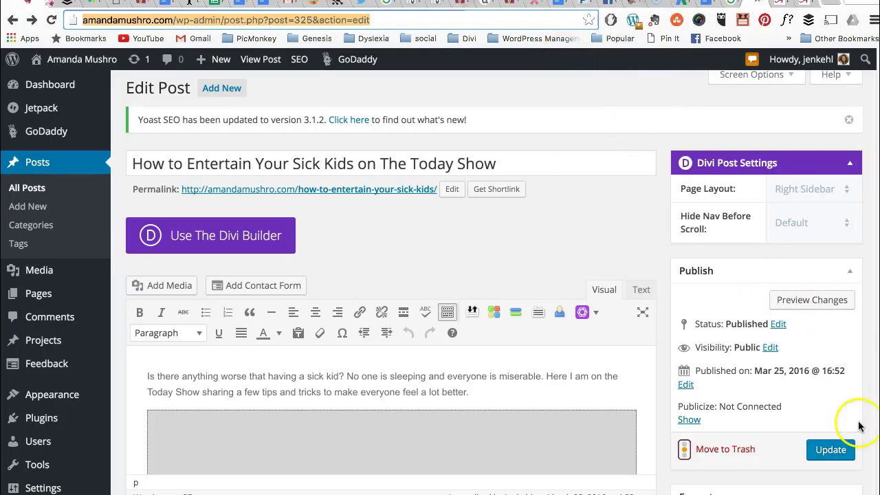
{"action": "left_click", "coordinate": [775, 5]}
{"action": "scroll", "coordinate": [469, 340], "scroll_direction": "down", "scroll_amount": 5}
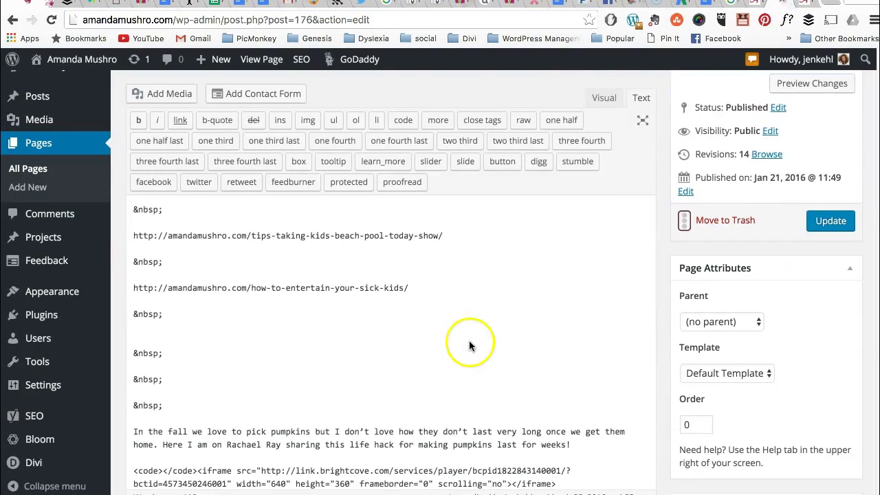
{"action": "scroll", "coordinate": [564, 241], "scroll_direction": "up", "scroll_amount": 1}
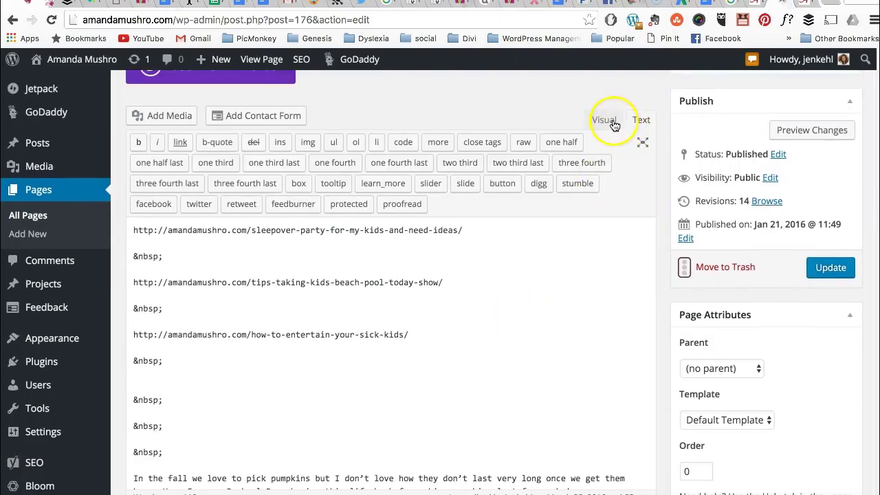
{"action": "left_click", "coordinate": [605, 121]}
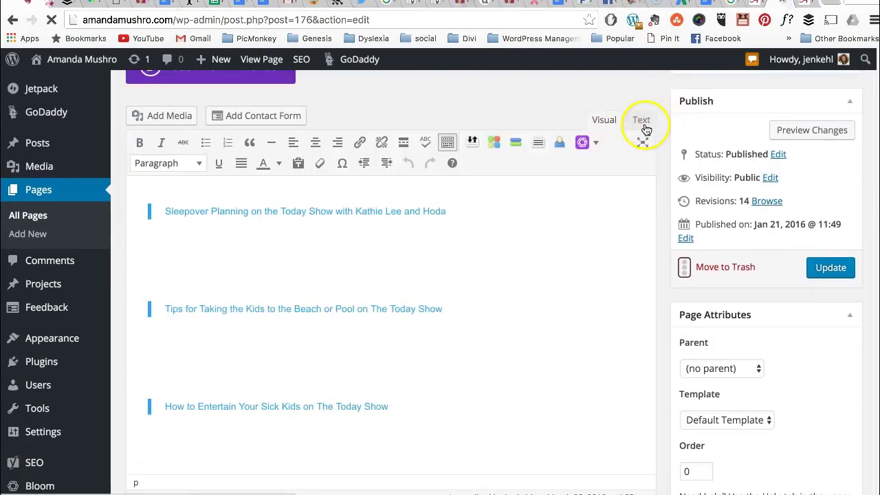
{"action": "left_click", "coordinate": [645, 127]}
{"action": "scroll", "coordinate": [591, 297], "scroll_direction": "down", "scroll_amount": 2}
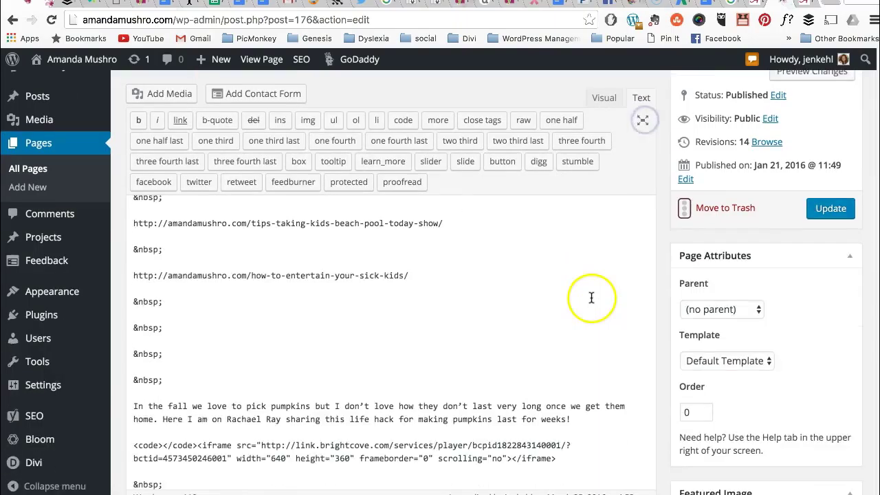
{"action": "scroll", "coordinate": [417, 370], "scroll_direction": "down", "scroll_amount": 1}
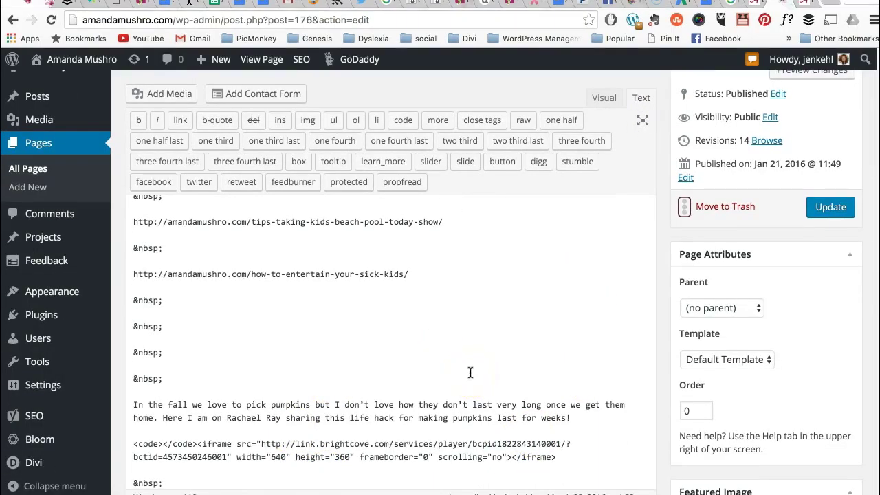